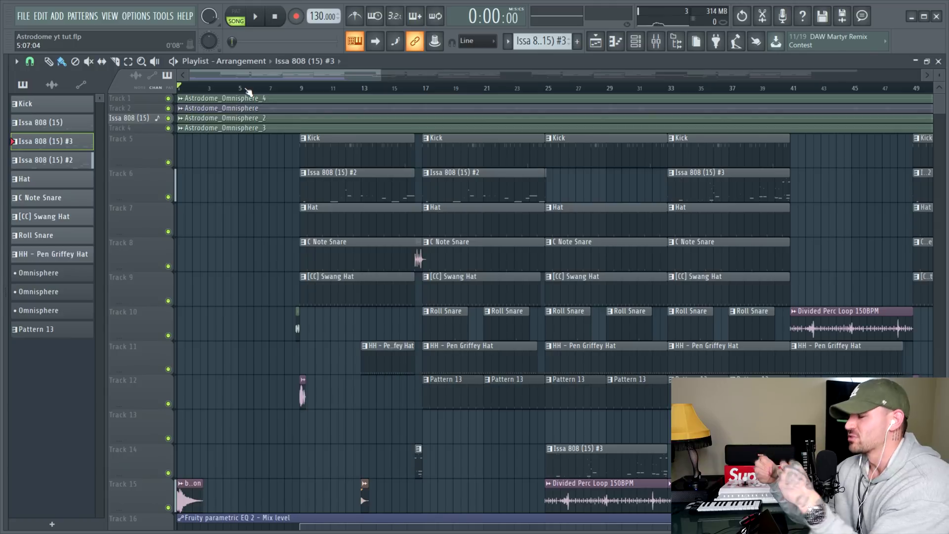
Play the arrangement from bar 7 through to about bar 17.
{"action": "left_click", "coordinate": [246, 89]}
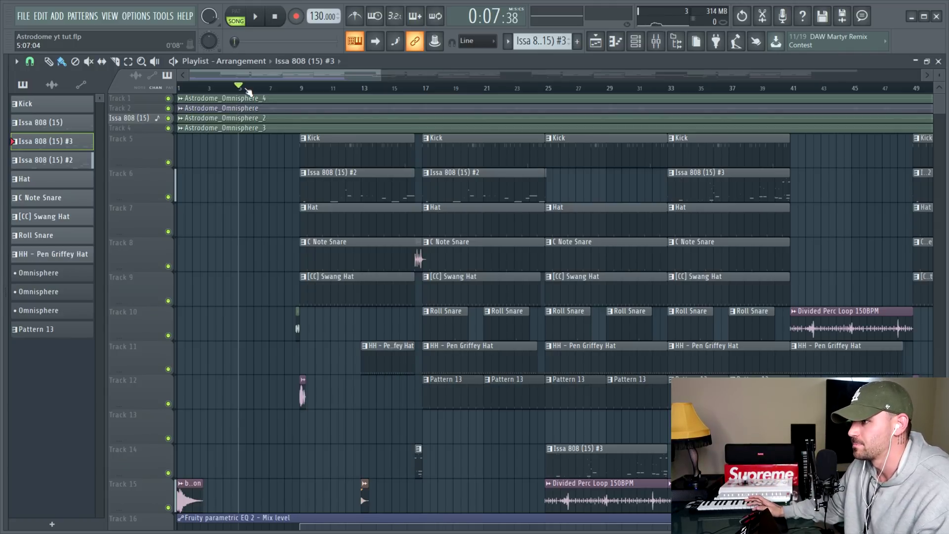
{"action": "left_click", "coordinate": [276, 90]}
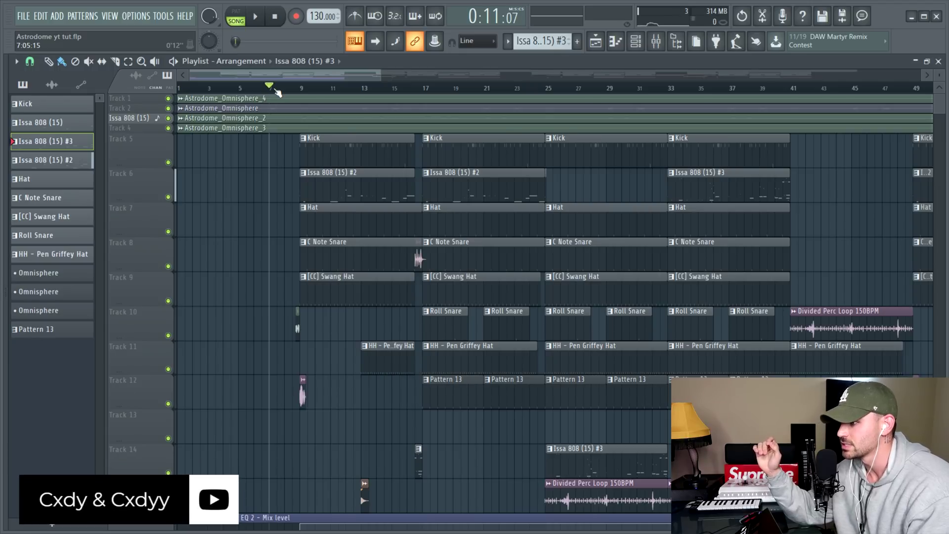
{"action": "key", "text": "space"}
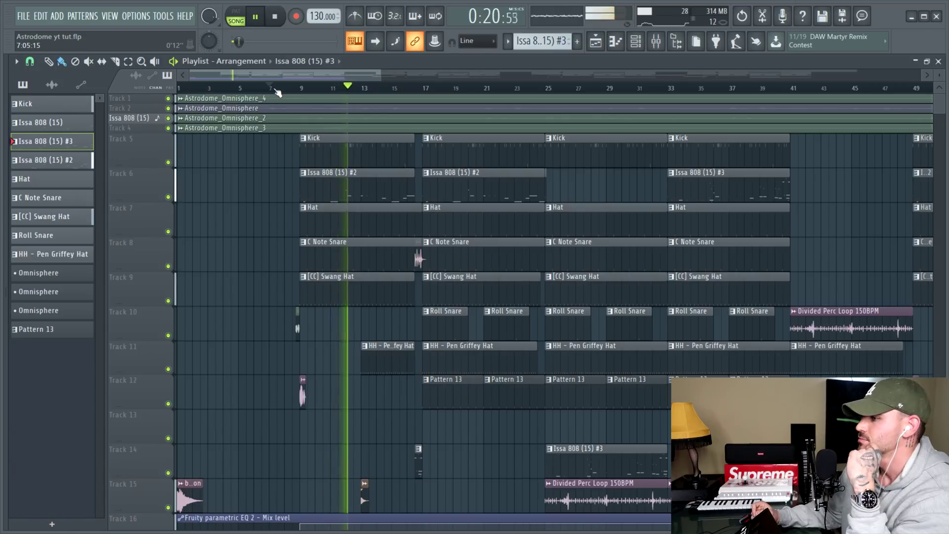
{"action": "left_click_drag", "start_coordinate": [251, 75], "coordinate": [256, 110]}
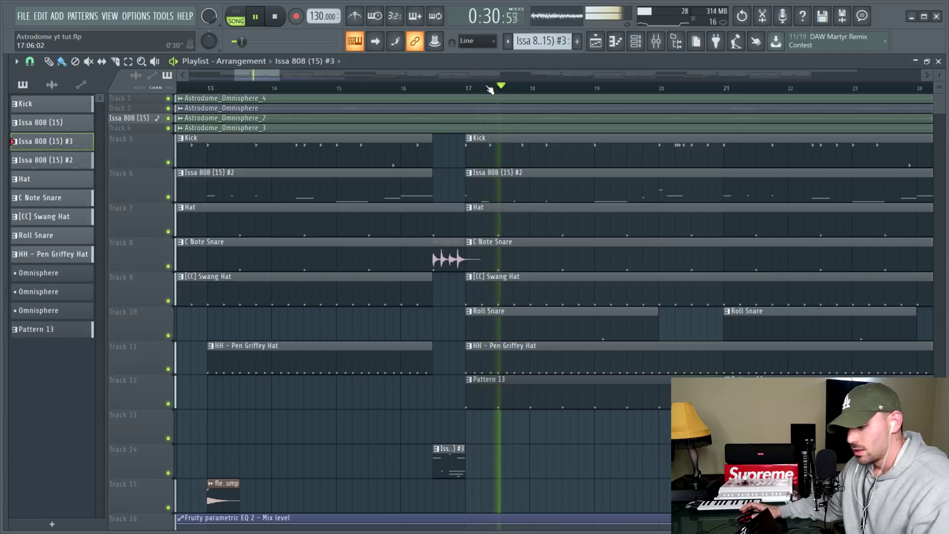
{"action": "key", "text": "space"}
Place an Issa 808 (15) #3 pattern clip on Track 14 at bar 161, after the end of the drum arrangement.
{"action": "scroll", "coordinate": [490, 89], "scroll_direction": "down", "scroll_amount": 3}
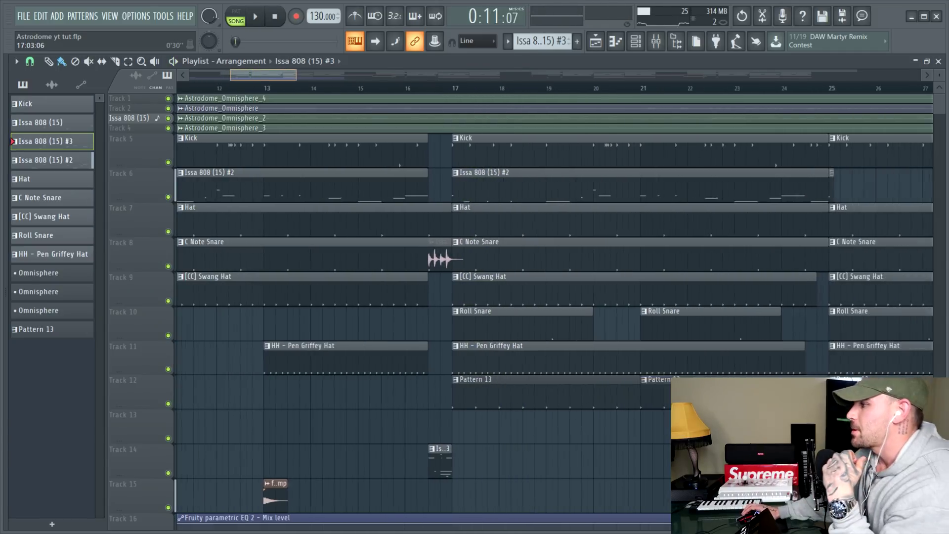
{"action": "scroll", "coordinate": [489, 89], "scroll_direction": "down", "scroll_amount": 4}
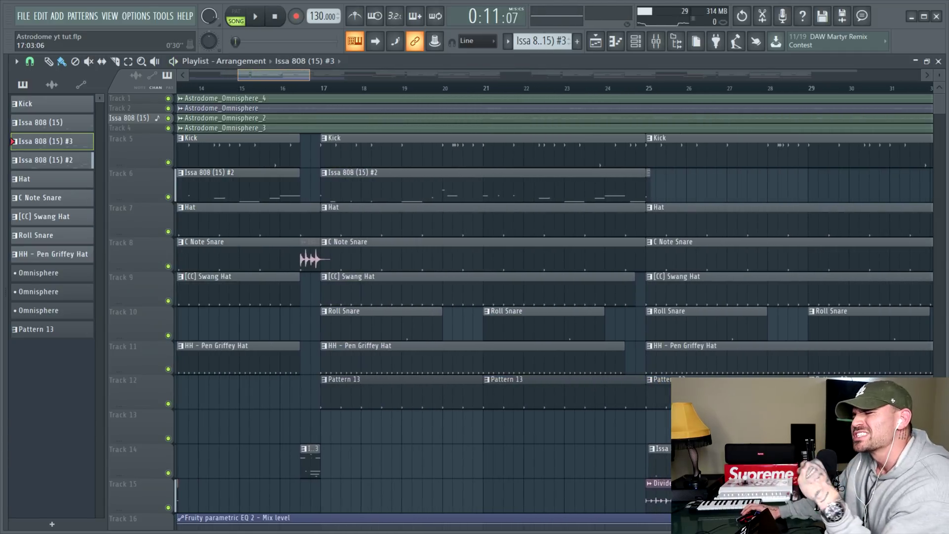
{"action": "left_click_drag", "start_coordinate": [312, 75], "coordinate": [311, 75]}
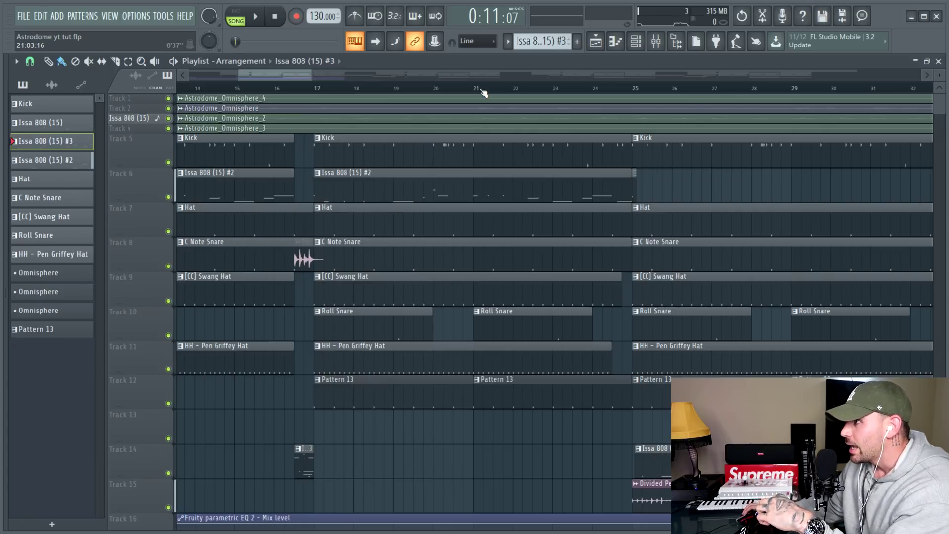
{"action": "scroll", "coordinate": [483, 93], "scroll_direction": "down", "scroll_amount": 5}
{"action": "left_click_drag", "start_coordinate": [385, 75], "coordinate": [798, 75]}
{"action": "scroll", "coordinate": [379, 328], "scroll_direction": "down", "scroll_amount": 1}
{"action": "scroll", "coordinate": [445, 111], "scroll_direction": "up", "scroll_amount": 1}
{"action": "scroll", "coordinate": [431, 114], "scroll_direction": "left", "scroll_amount": 3}
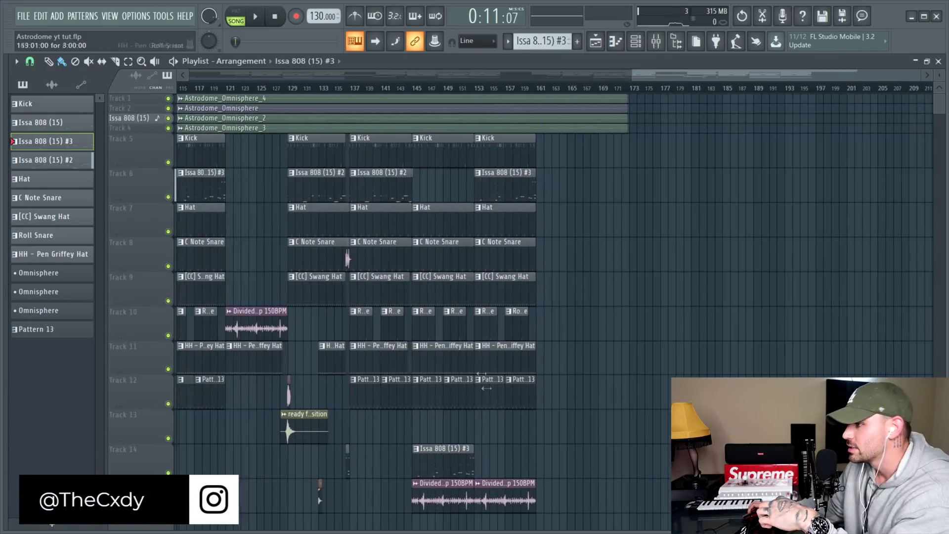
{"action": "left_click", "coordinate": [548, 459]}
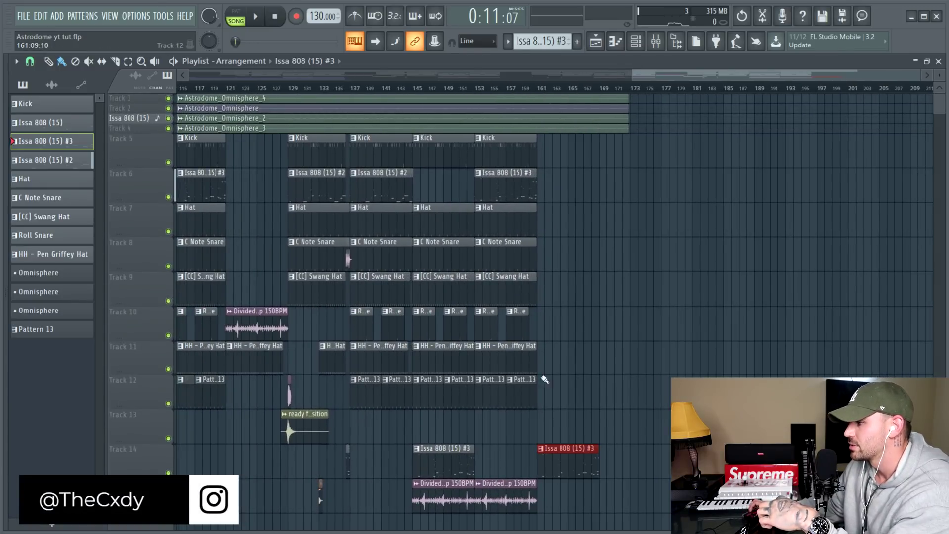
Play the song from bar 160 and examine the Issa 808 (15) notes of the #3 pattern in the piano roll.
{"action": "scroll", "coordinate": [551, 89], "scroll_direction": "up", "scroll_amount": 2}
{"action": "left_click_drag", "start_coordinate": [800, 75], "coordinate": [802, 123]}
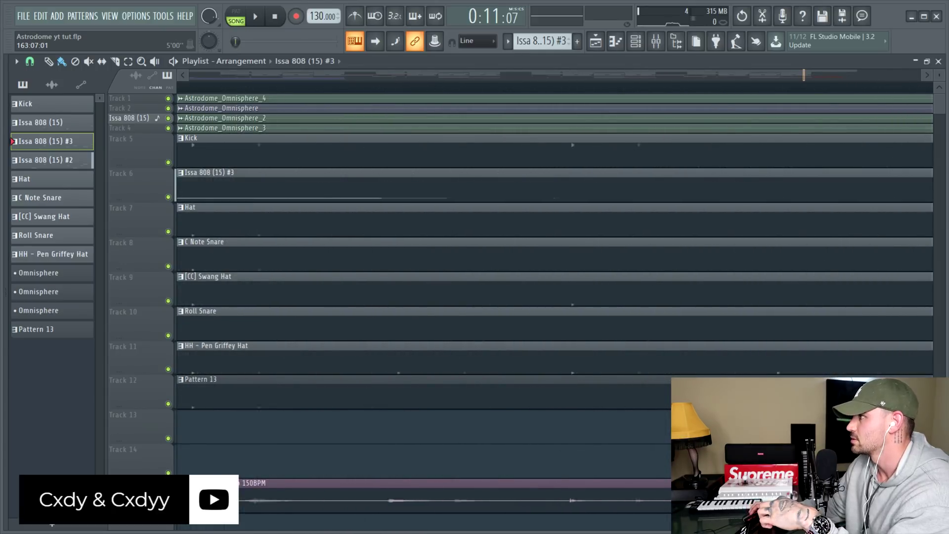
{"action": "scroll", "coordinate": [502, 79], "scroll_direction": "down", "scroll_amount": 3}
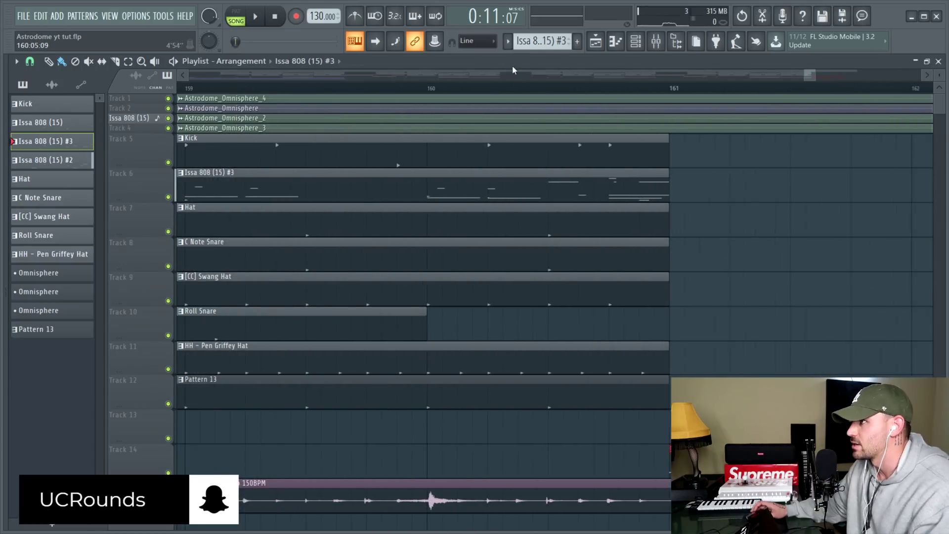
{"action": "left_click", "coordinate": [433, 90]}
{"action": "key", "text": "space"}
{"action": "key", "text": "space"}
{"action": "key", "text": "space"}
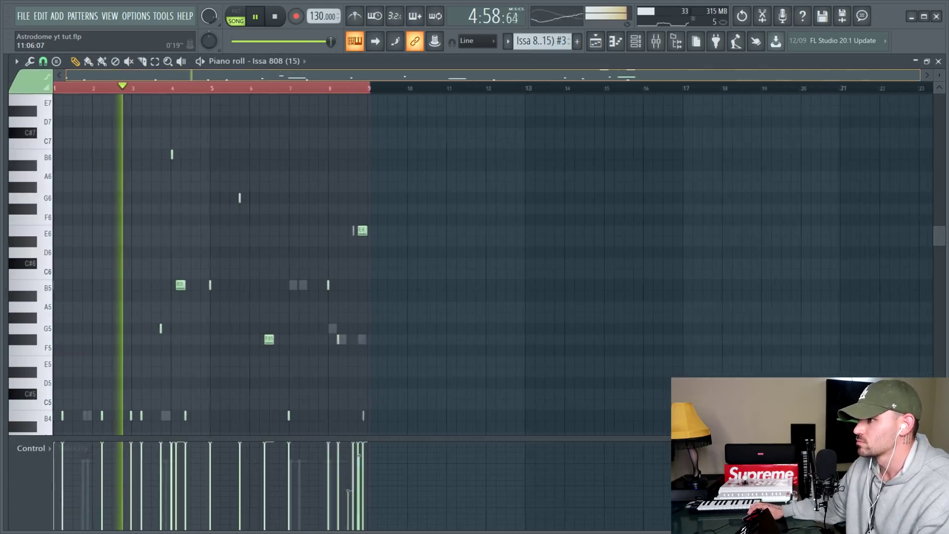
{"action": "scroll", "coordinate": [499, 218], "scroll_direction": "up", "scroll_amount": 2, "text": "ctrl"}
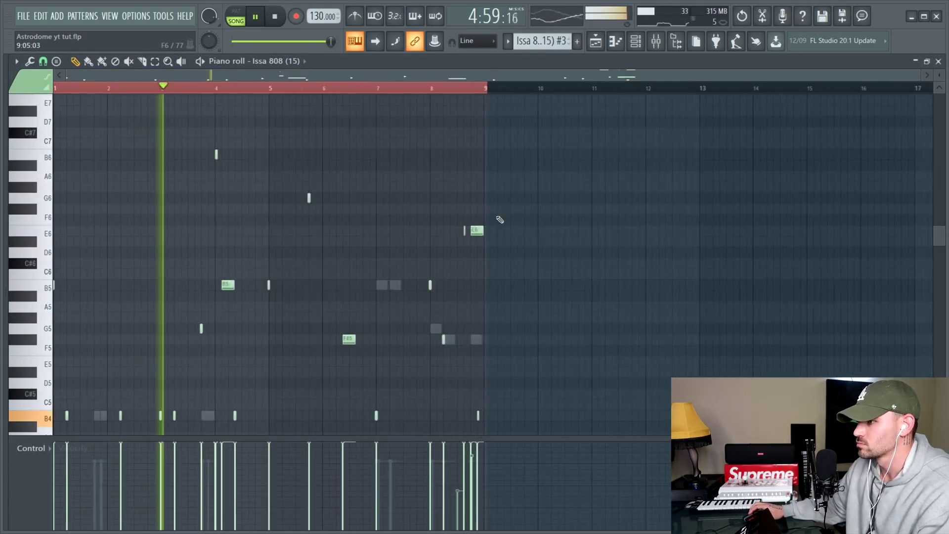
{"action": "scroll", "coordinate": [499, 217], "scroll_direction": "down", "scroll_amount": 2}
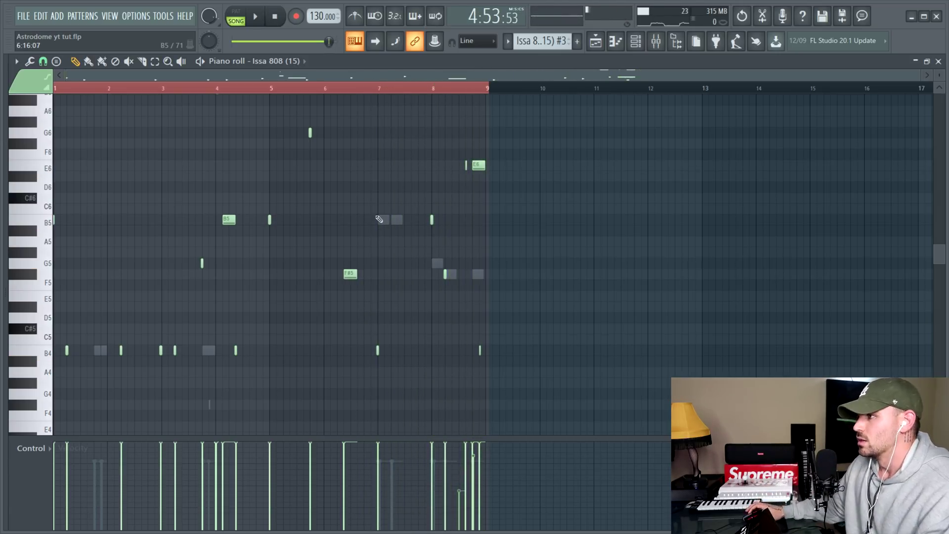
{"action": "left_click", "coordinate": [939, 63]}
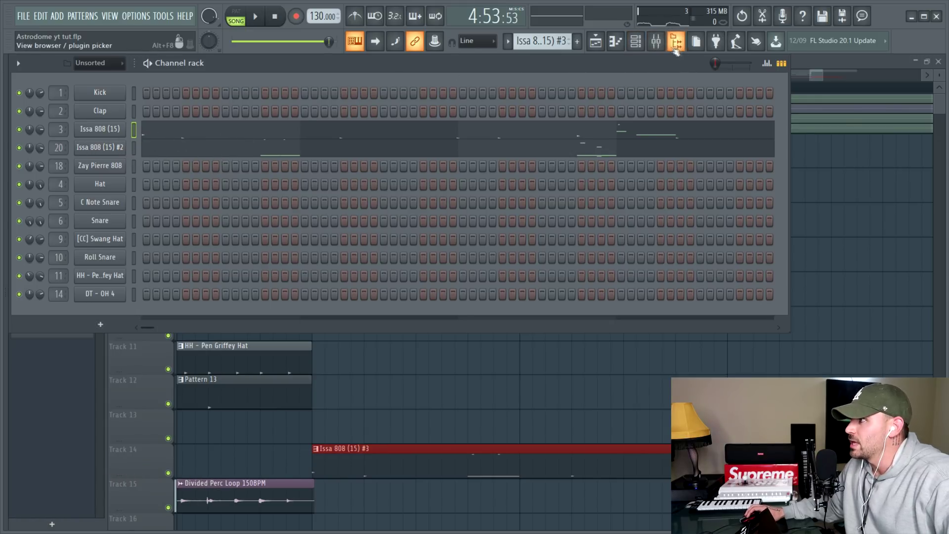
Inspect the effects on mixer track 20, the target of the Issa 808 (15) #2 channel, and return to the playlist.
{"action": "left_click", "coordinate": [656, 42]}
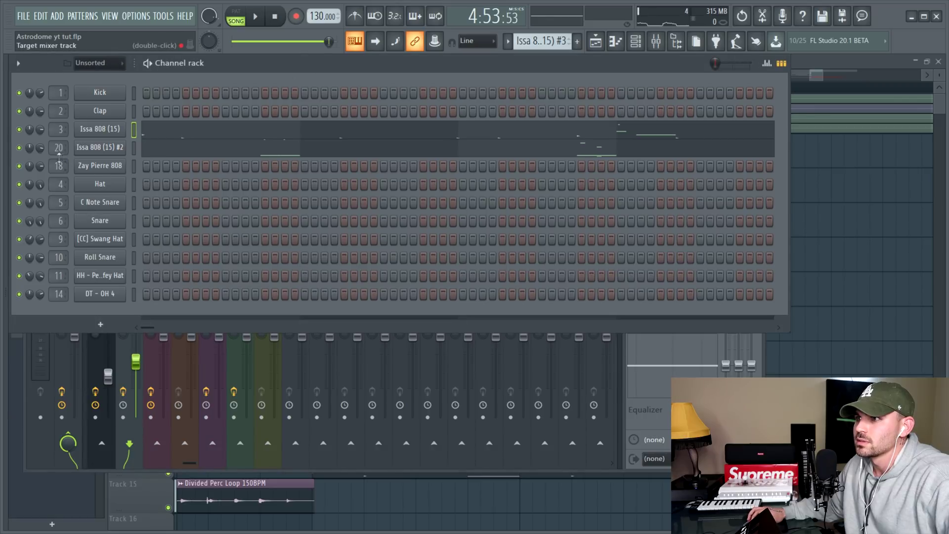
{"action": "double_click", "coordinate": [58, 147]}
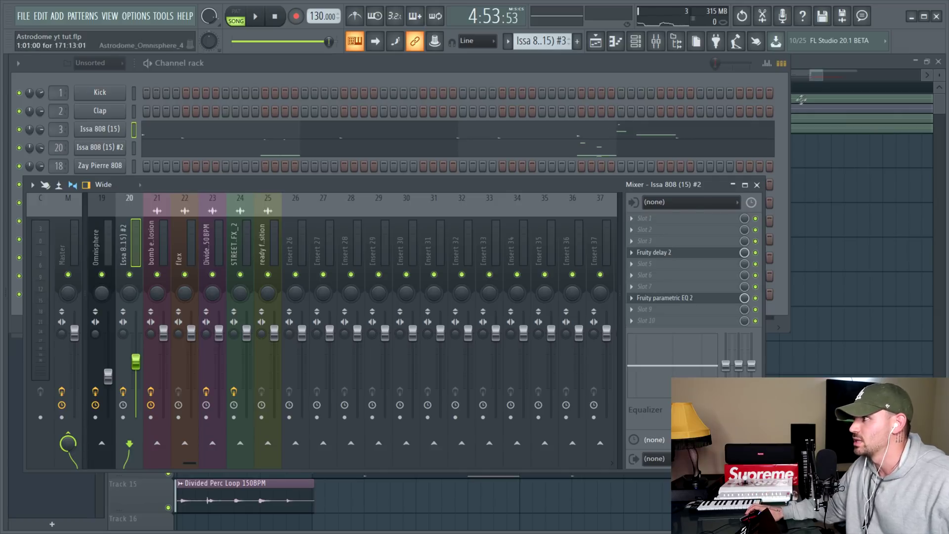
{"action": "left_click", "coordinate": [830, 91]}
{"action": "scroll", "coordinate": [830, 93], "scroll_direction": "down", "scroll_amount": 1}
{"action": "scroll", "coordinate": [786, 121], "scroll_direction": "down", "scroll_amount": 2}
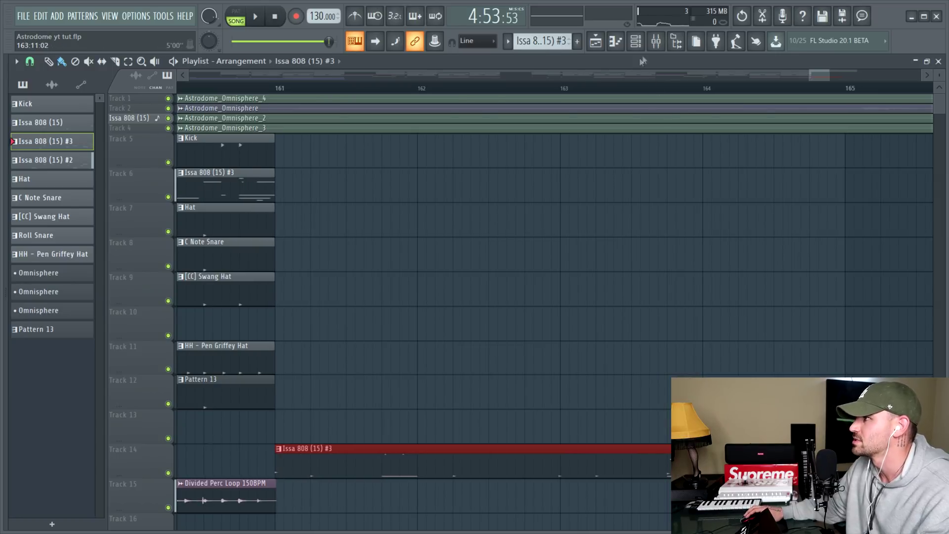
Solo the Issa 808 (15) #2 channel and play its notes with its piano roll open.
{"action": "left_click", "coordinate": [635, 41]}
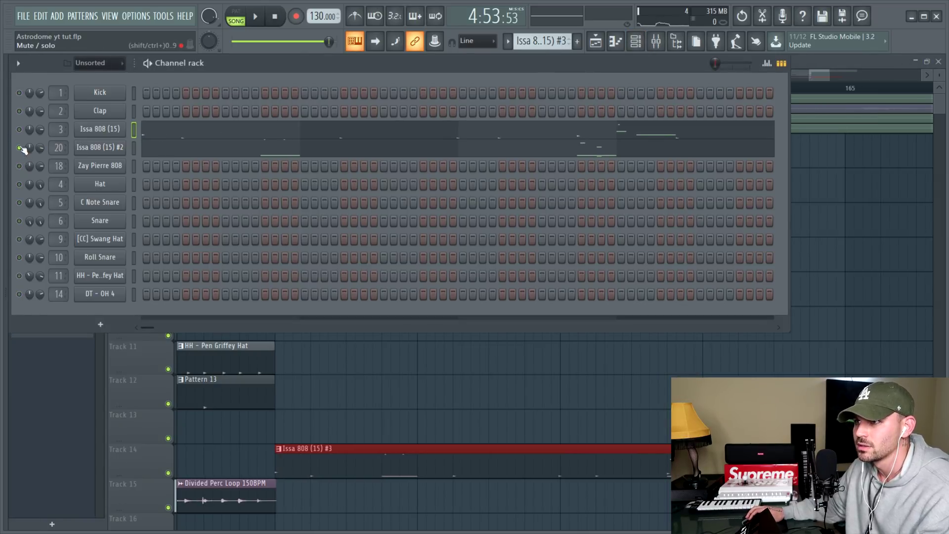
{"action": "left_click", "coordinate": [227, 148]}
{"action": "key", "text": "space"}
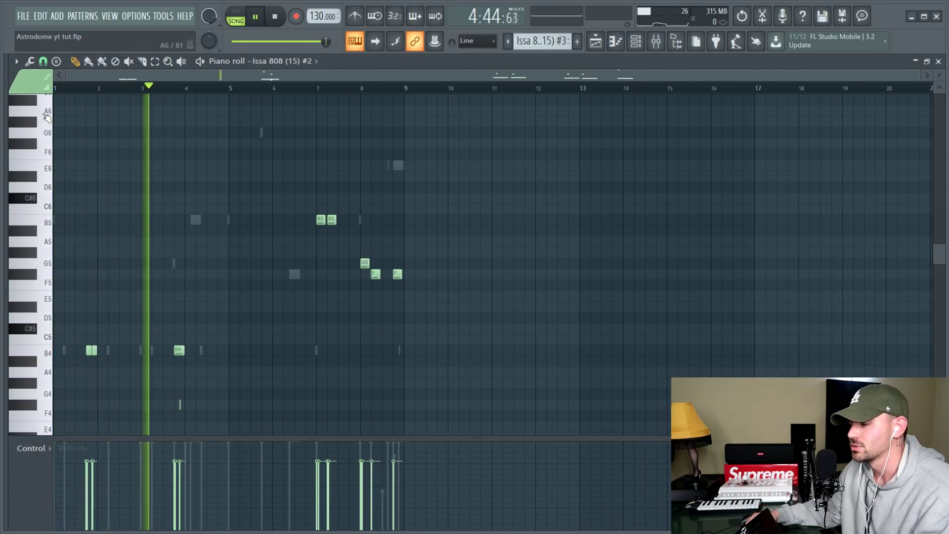
{"action": "scroll", "coordinate": [307, 228], "scroll_direction": "up", "scroll_amount": 4}
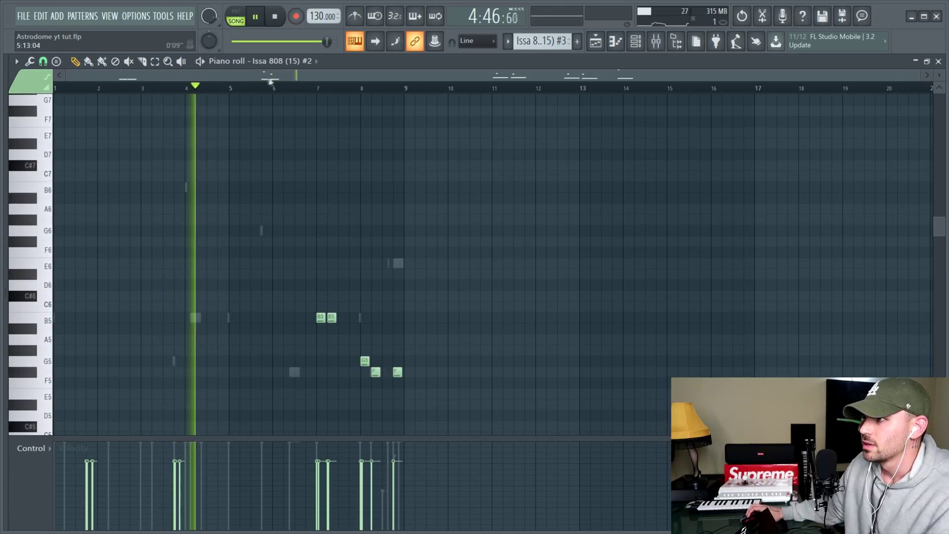
{"action": "left_click", "coordinate": [304, 86]}
{"action": "scroll", "coordinate": [433, 222], "scroll_direction": "up", "scroll_amount": 2}
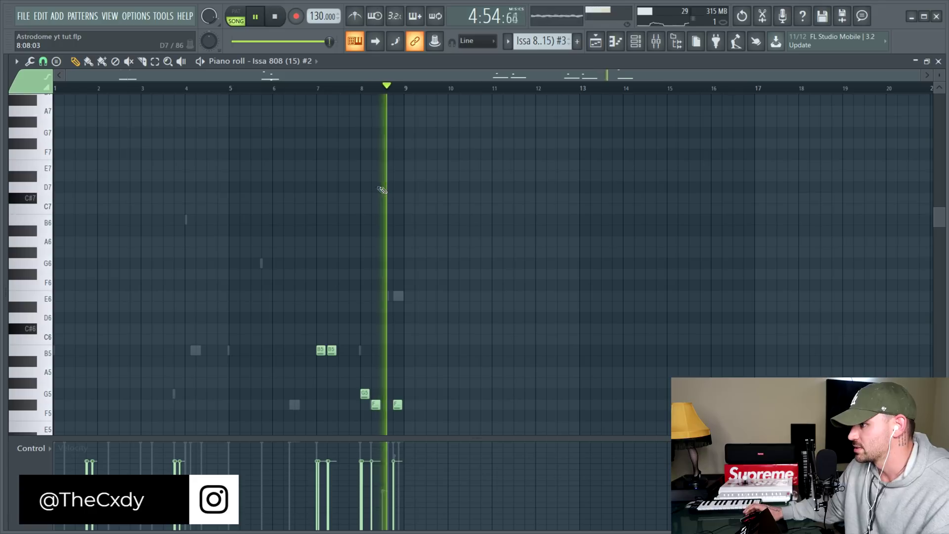
{"action": "key", "text": "space"}
Switch to the Issa 808 (15) notes and examine the high B9 notes near the end of bar 8.
{"action": "double_click", "coordinate": [398, 296]}
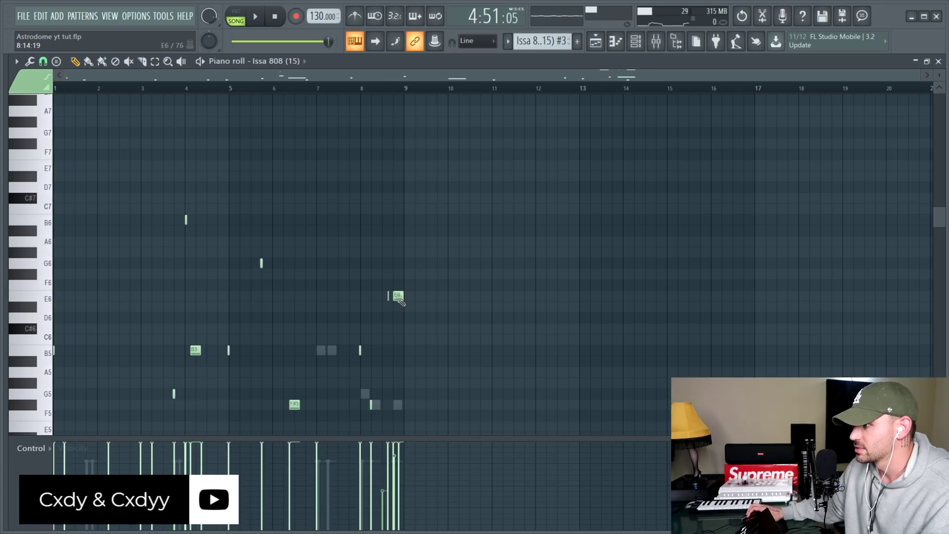
{"action": "scroll", "coordinate": [443, 231], "scroll_direction": "up", "scroll_amount": 10}
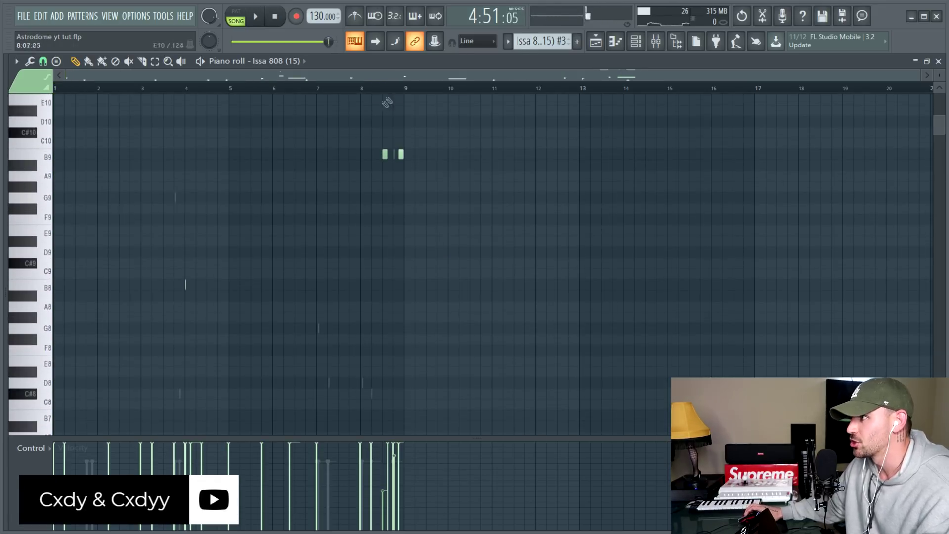
{"action": "scroll", "coordinate": [387, 102], "scroll_direction": "up", "scroll_amount": 5}
{"action": "scroll", "coordinate": [439, 171], "scroll_direction": "up", "scroll_amount": 6}
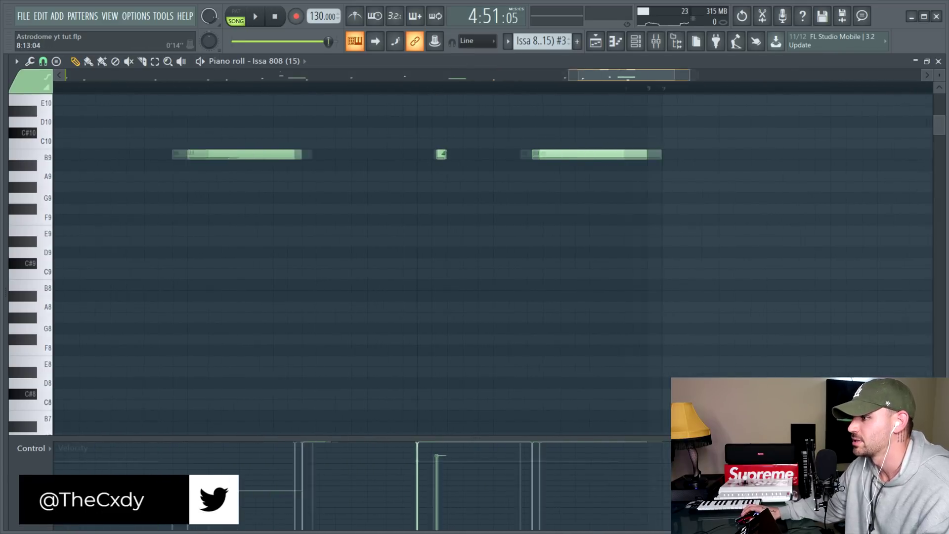
{"action": "scroll", "coordinate": [400, 198], "scroll_direction": "down", "scroll_amount": 8}
{"action": "left_click", "coordinate": [332, 91]}
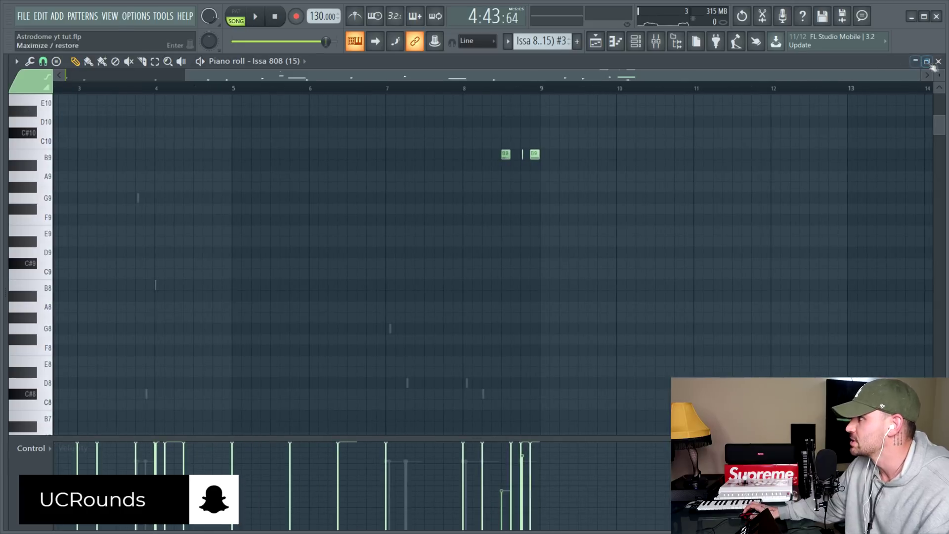
{"action": "left_click", "coordinate": [938, 61]}
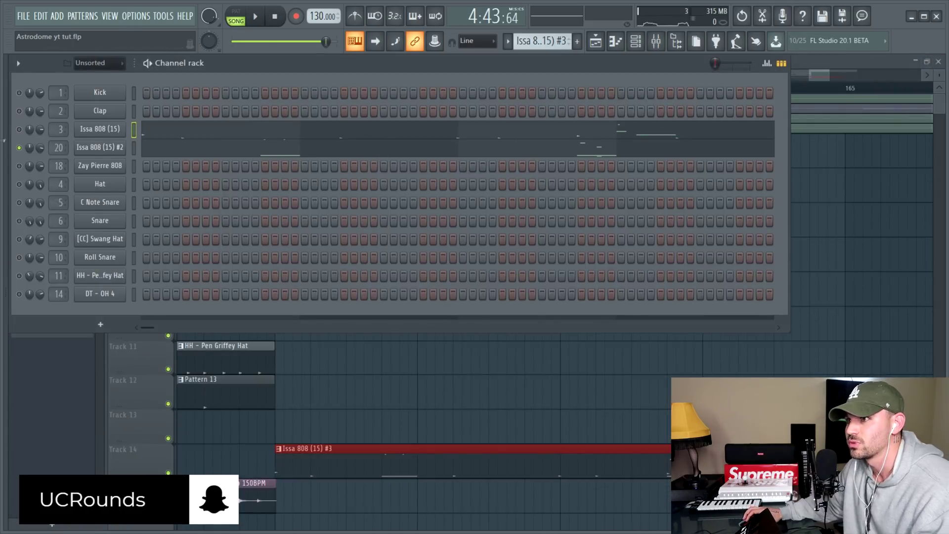
Turn off the channel solo and play the new Issa 808 (15) #3 clip with its piano roll open.
{"action": "right_click", "coordinate": [19, 130]}
{"action": "right_click", "coordinate": [18, 130]}
{"action": "left_click", "coordinate": [150, 421]}
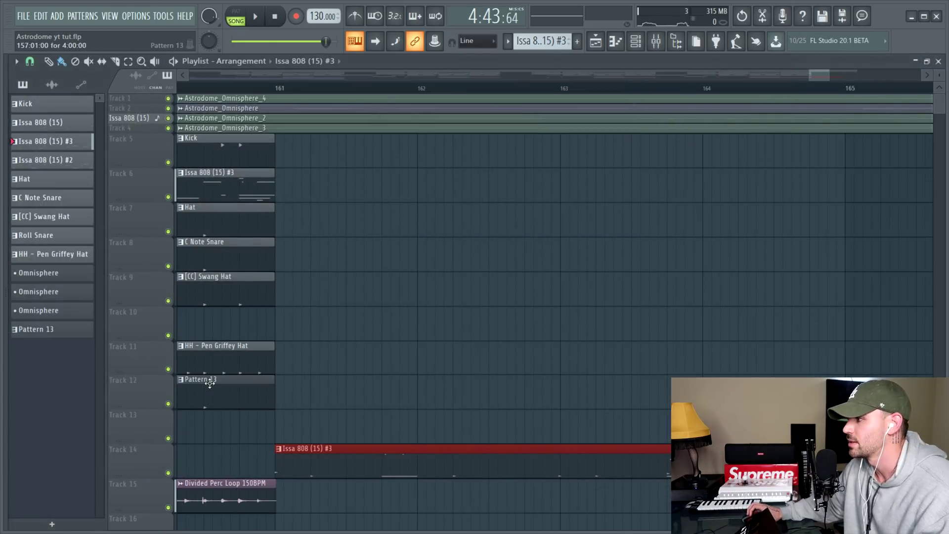
{"action": "double_click", "coordinate": [533, 461]}
{"action": "key", "text": "space"}
{"action": "key", "text": "space"}
Open the Fruity Parametric EQ 2 and Fruity Delay 2 settings on the Issa 808 (15) #2 mixer track.
{"action": "left_click", "coordinate": [655, 42]}
{"action": "left_click", "coordinate": [664, 298]}
{"action": "left_click", "coordinate": [656, 253]}
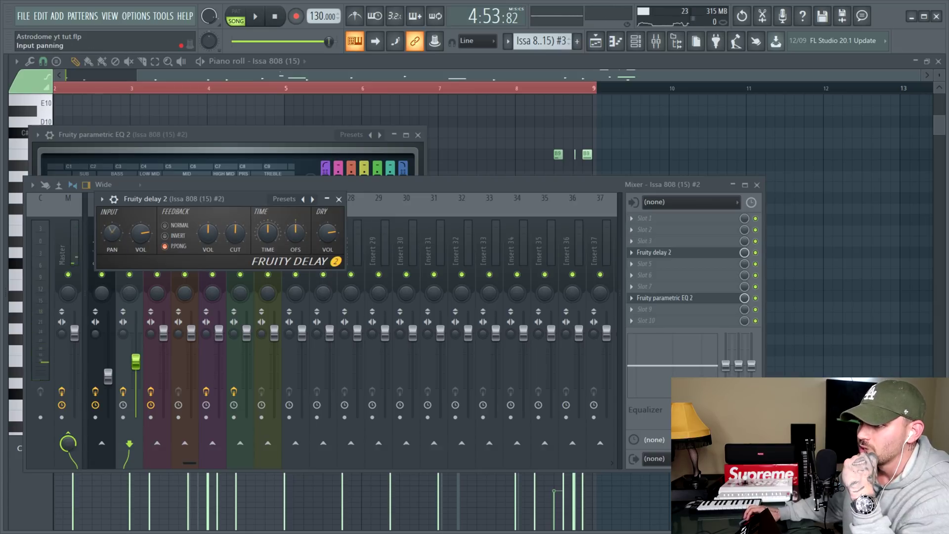
Remove Fruity Delay 2 and Fruity Parametric EQ 2 from the Issa 808 (15) #2 mixer track.
{"action": "left_click", "coordinate": [632, 252]}
{"action": "mouse_move", "coordinate": [662, 250]}
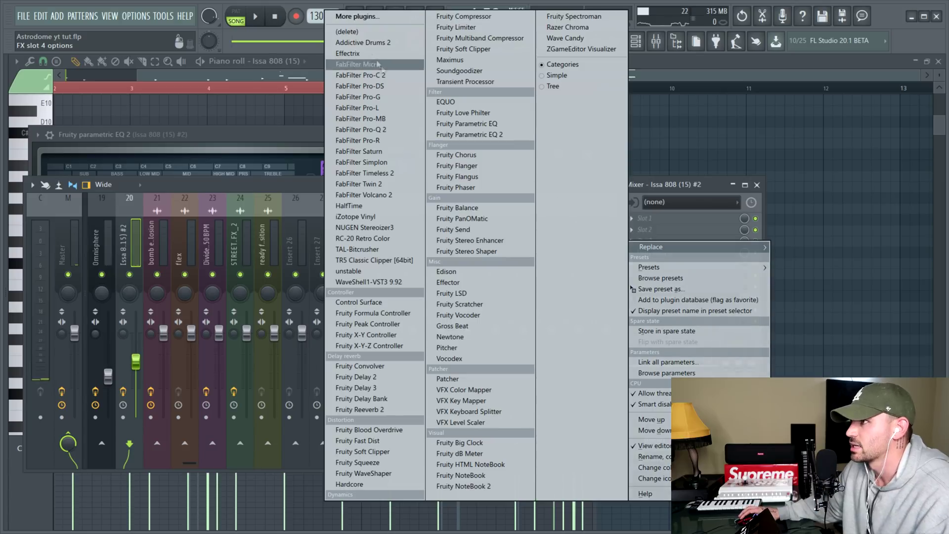
{"action": "left_click", "coordinate": [368, 33]}
{"action": "left_click", "coordinate": [633, 298]}
{"action": "mouse_move", "coordinate": [657, 246]}
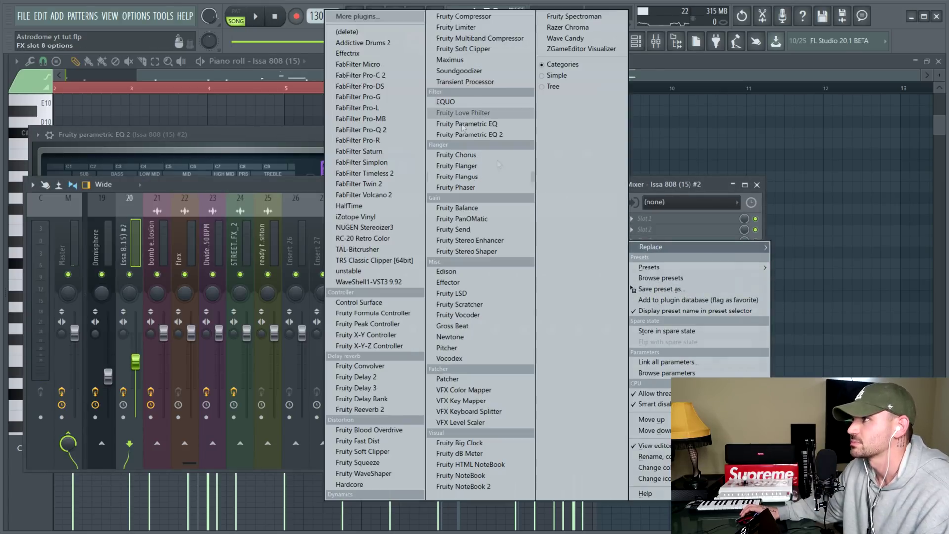
{"action": "left_click", "coordinate": [358, 33]}
Load Fruity Delay 2 into slot 1 of the Issa 808 (15) #2 mixer track and set its time to 8 steps.
{"action": "left_click", "coordinate": [632, 218]}
{"action": "mouse_move", "coordinate": [653, 231]}
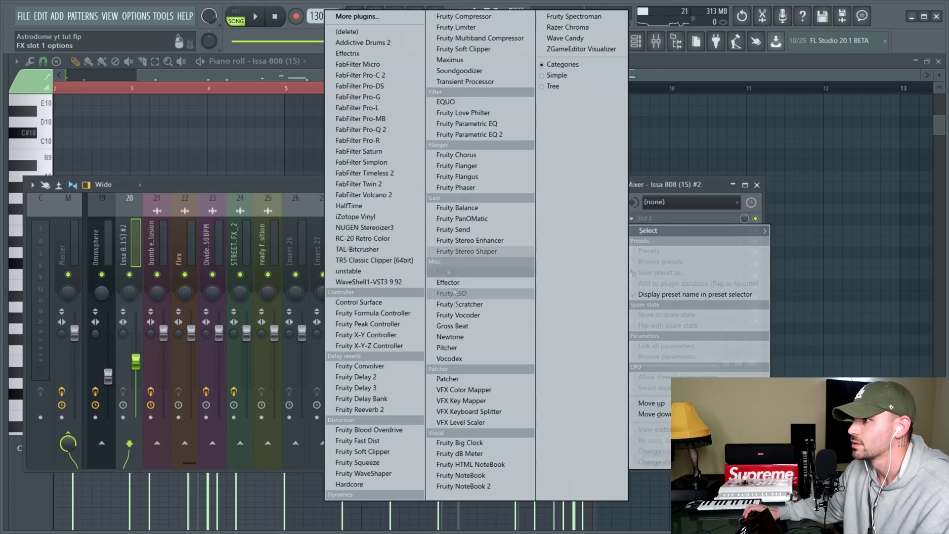
{"action": "left_click", "coordinate": [363, 377]}
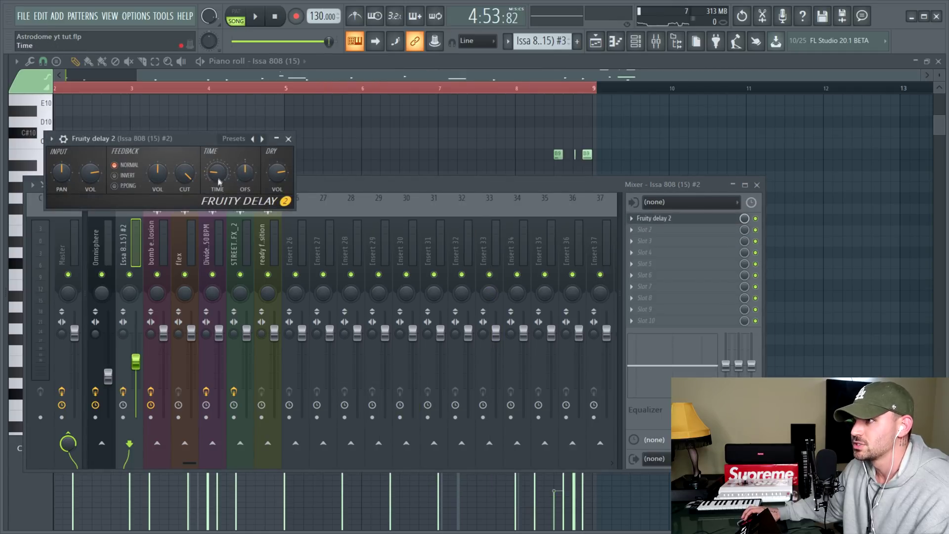
{"action": "right_click", "coordinate": [219, 181]}
{"action": "mouse_move", "coordinate": [297, 188]}
{"action": "left_click", "coordinate": [343, 241]}
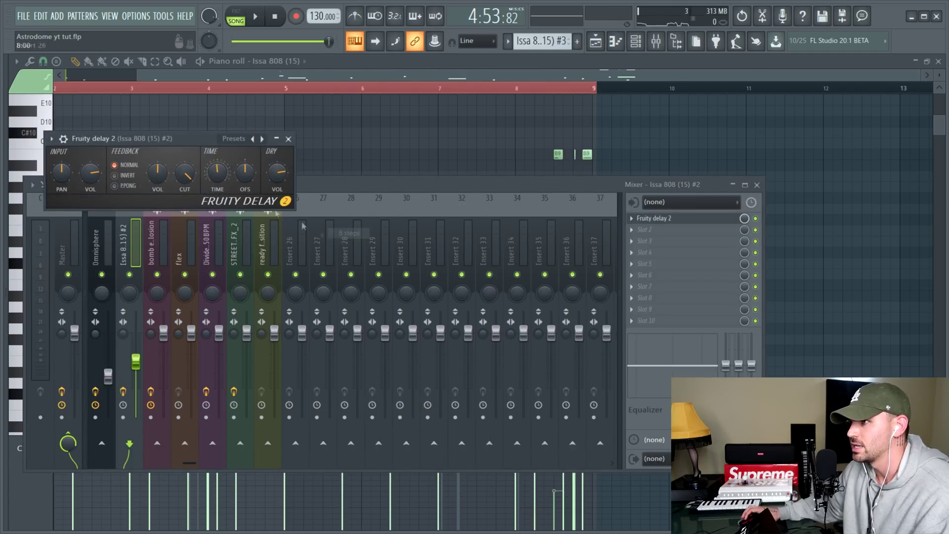
Keep the Fruity Delay 2 time at 8 steps, set feedback to ping-pong, pan the input left and lower its volume.
{"action": "right_click", "coordinate": [221, 174]}
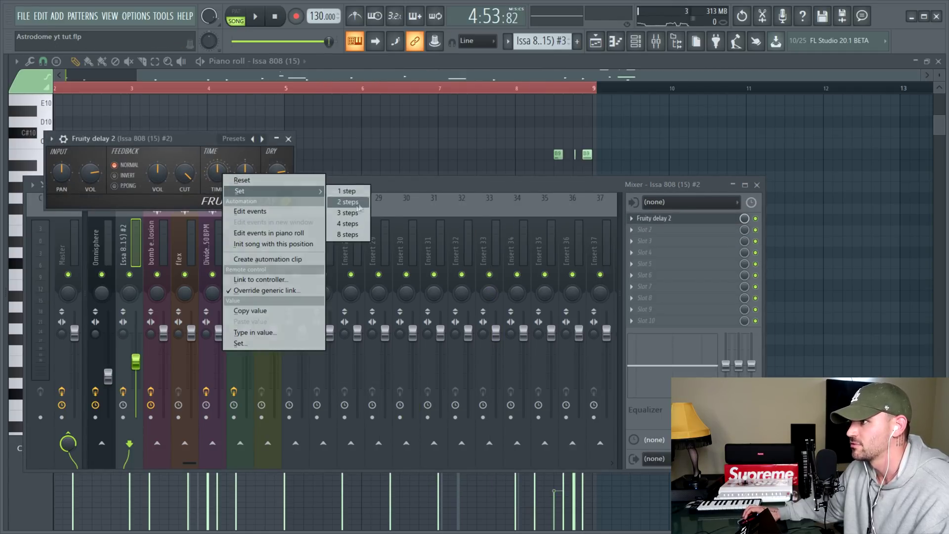
{"action": "left_click", "coordinate": [219, 174]}
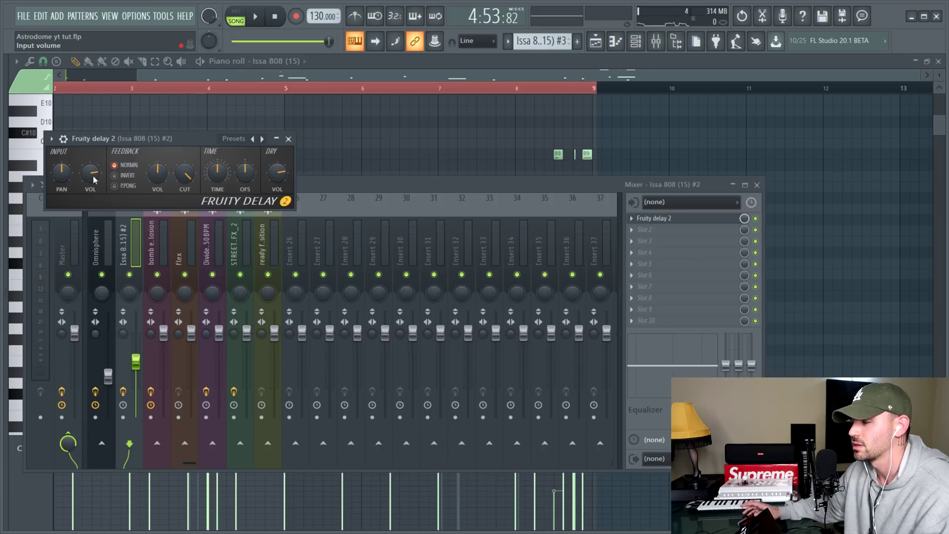
{"action": "right_click", "coordinate": [221, 174]}
{"action": "mouse_move", "coordinate": [296, 188]}
{"action": "left_click", "coordinate": [348, 230]}
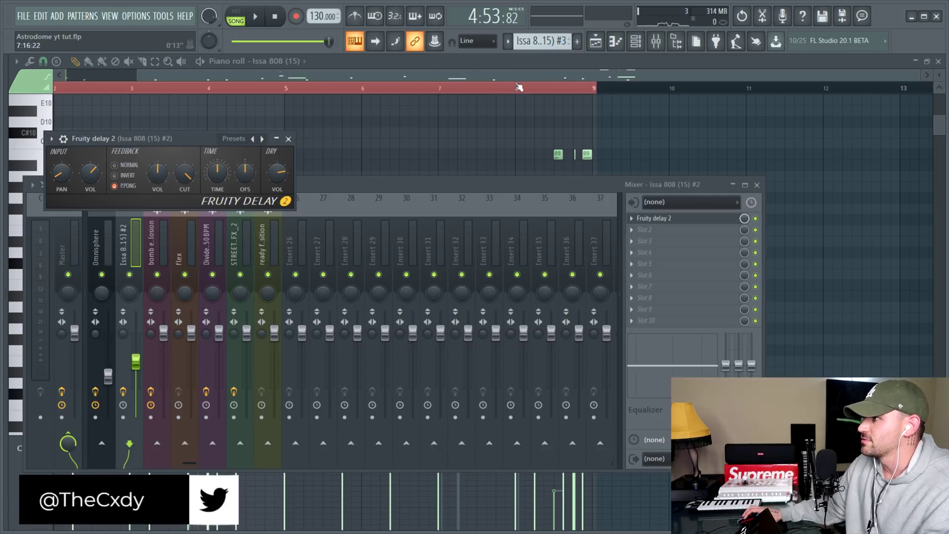
Audition the delayed 808 by playing the pattern from just past bar 8 in the piano roll.
{"action": "left_click", "coordinate": [531, 91]}
{"action": "key", "text": "space"}
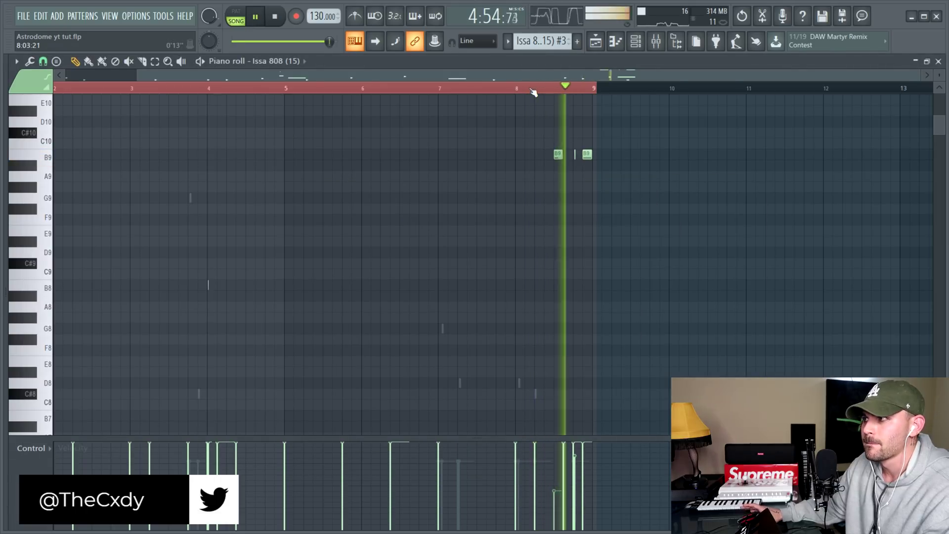
{"action": "key", "text": "space"}
Load Fruity Parametric EQ 2 with the 20Hz + 18kHz cut preset into slot 2 and raise the high-pass to about 302 Hz.
{"action": "left_click", "coordinate": [655, 41]}
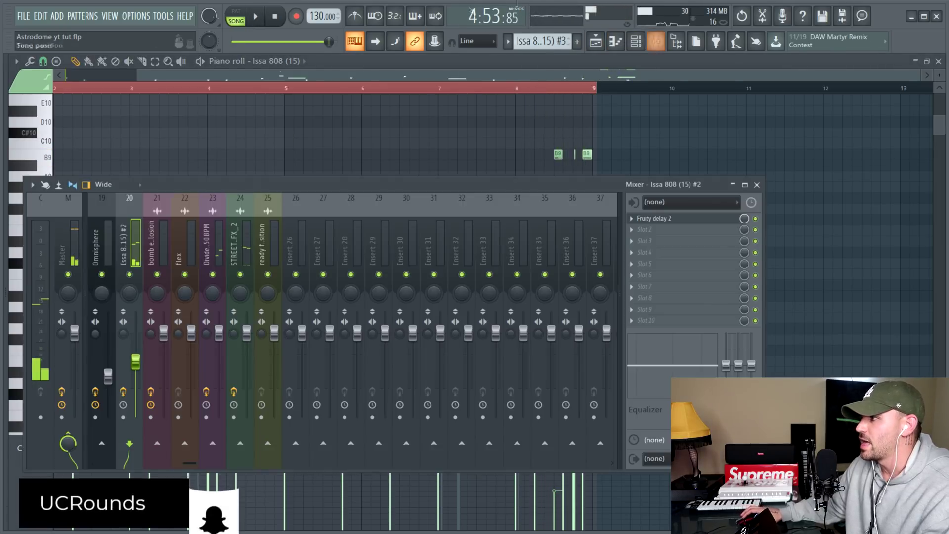
{"action": "left_click", "coordinate": [648, 235]}
{"action": "left_click", "coordinate": [477, 138]}
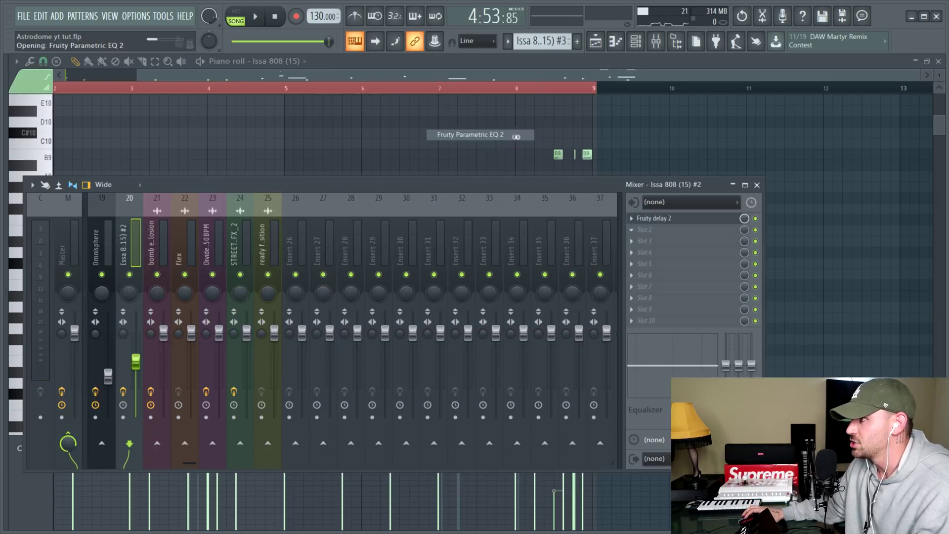
{"action": "left_click", "coordinate": [410, 155]}
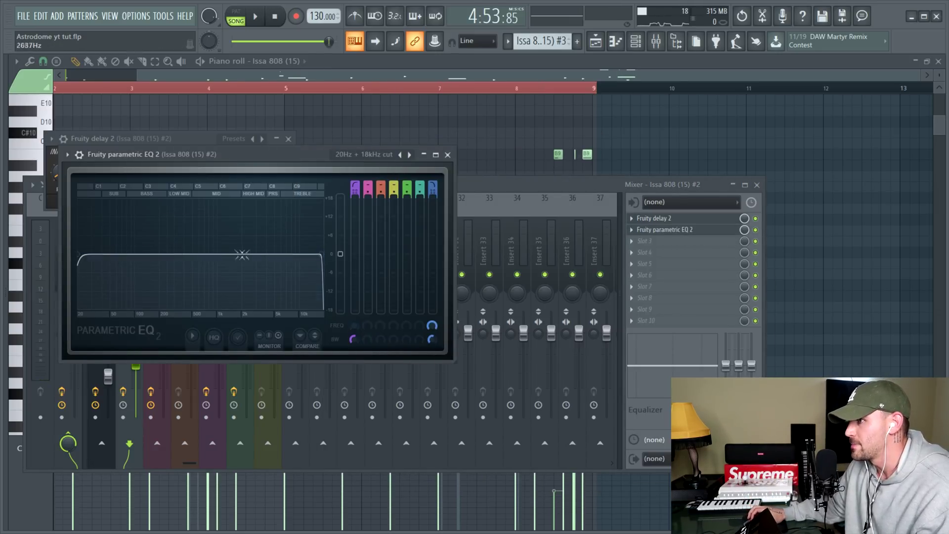
{"action": "left_click_drag", "start_coordinate": [83, 255], "coordinate": [176, 254]}
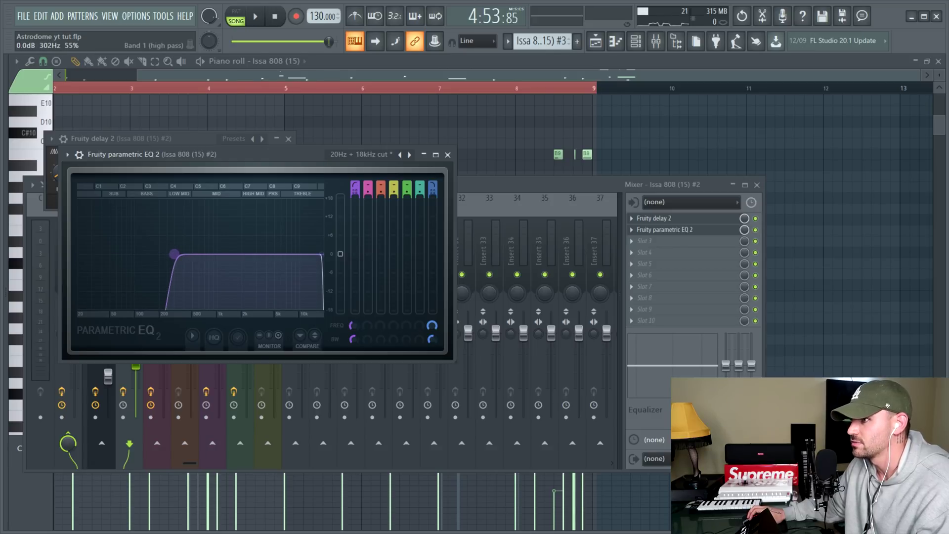
Close the plugin and mixer windows and audition the 808 pattern from around bar 6 in the piano roll.
{"action": "key", "text": "F12"}
{"action": "scroll", "coordinate": [348, 91], "scroll_direction": "down", "scroll_amount": 4}
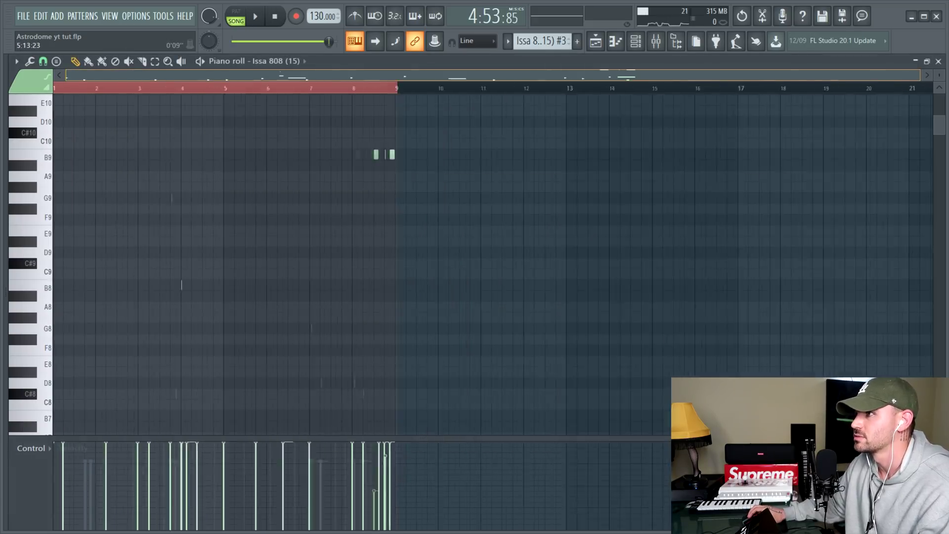
{"action": "key", "text": "space"}
{"action": "scroll", "coordinate": [209, 110], "scroll_direction": "up", "scroll_amount": 3}
{"action": "left_click", "coordinate": [218, 88]}
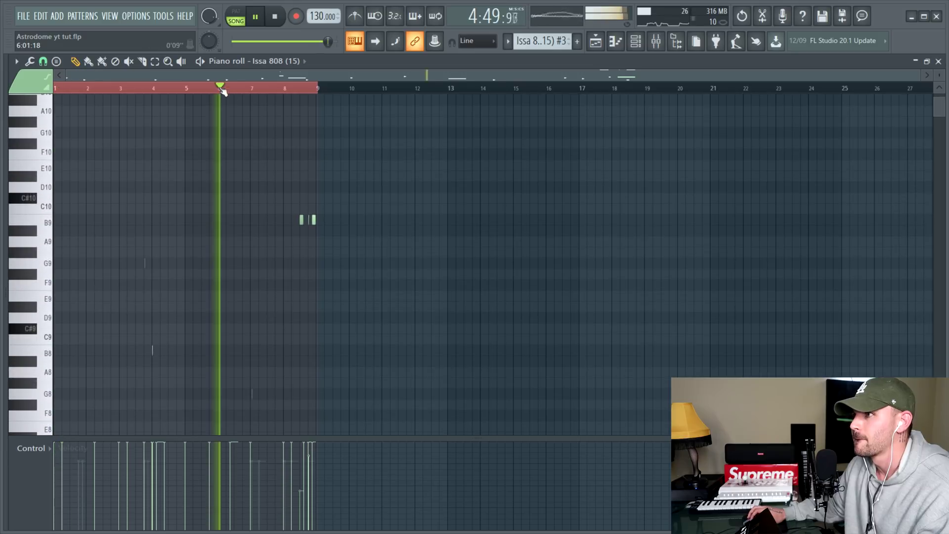
{"action": "scroll", "coordinate": [259, 89], "scroll_direction": "up", "scroll_amount": 3}
{"action": "key", "text": "space"}
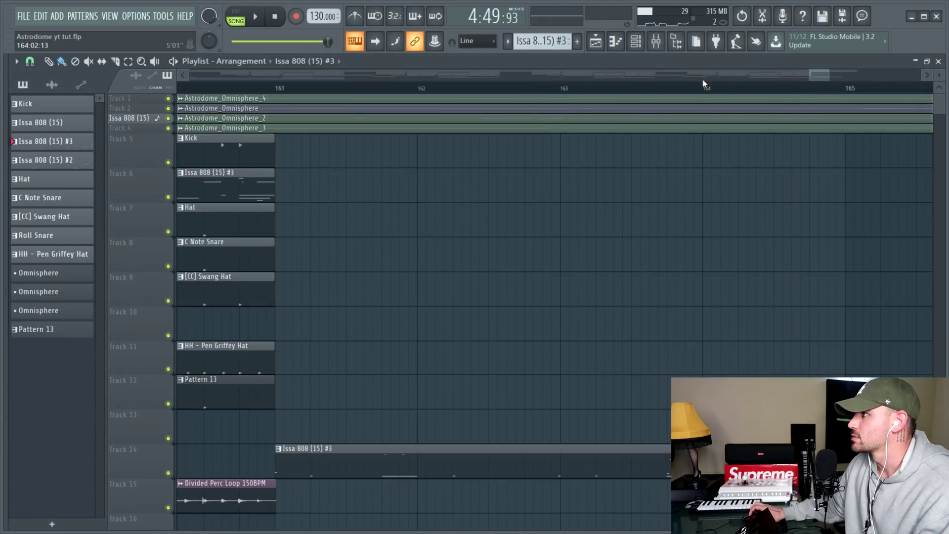
Play the arrangement from bar 161 and place a Kick clip on Track 5 at bar 161.
{"action": "left_click_drag", "start_coordinate": [391, 85], "coordinate": [277, 85]}
{"action": "key", "text": "space"}
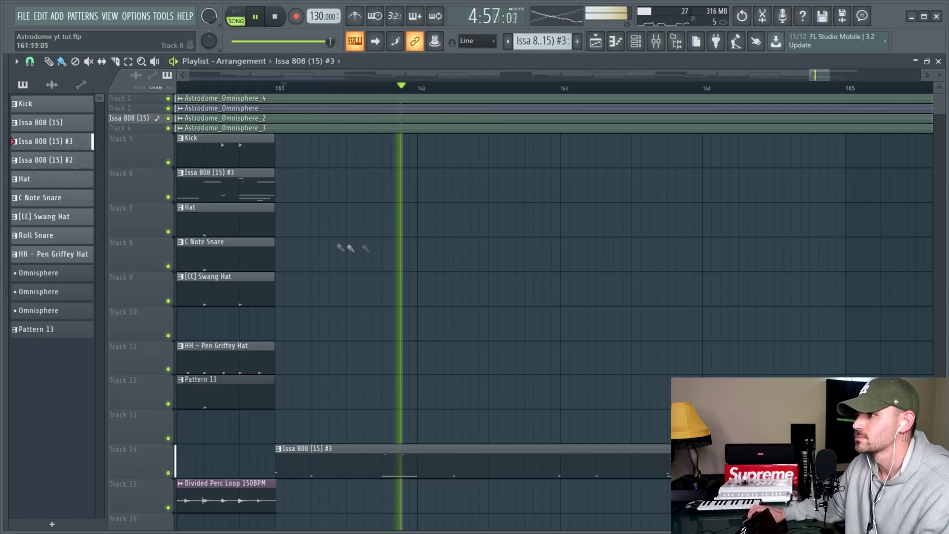
{"action": "scroll", "coordinate": [351, 93], "scroll_direction": "down", "scroll_amount": 2}
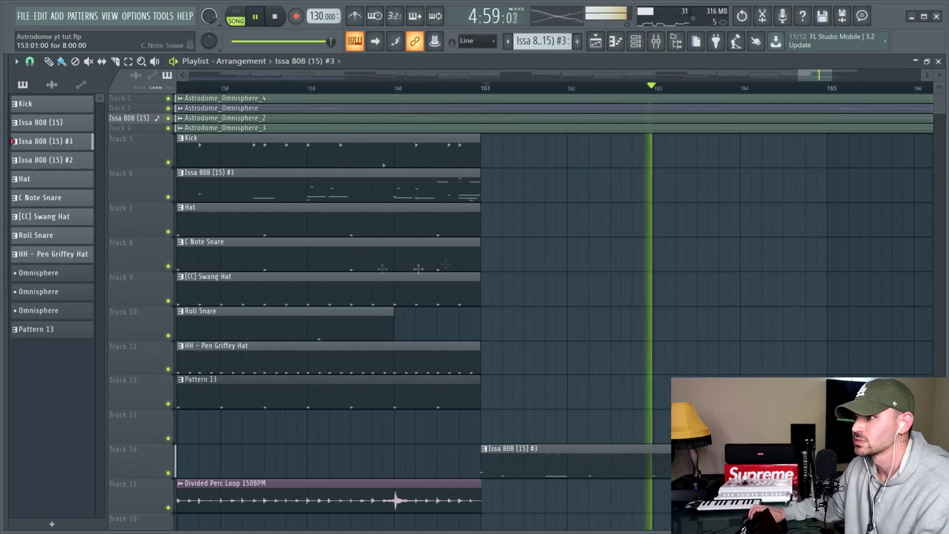
{"action": "left_click", "coordinate": [299, 153]}
{"action": "left_click", "coordinate": [487, 153]}
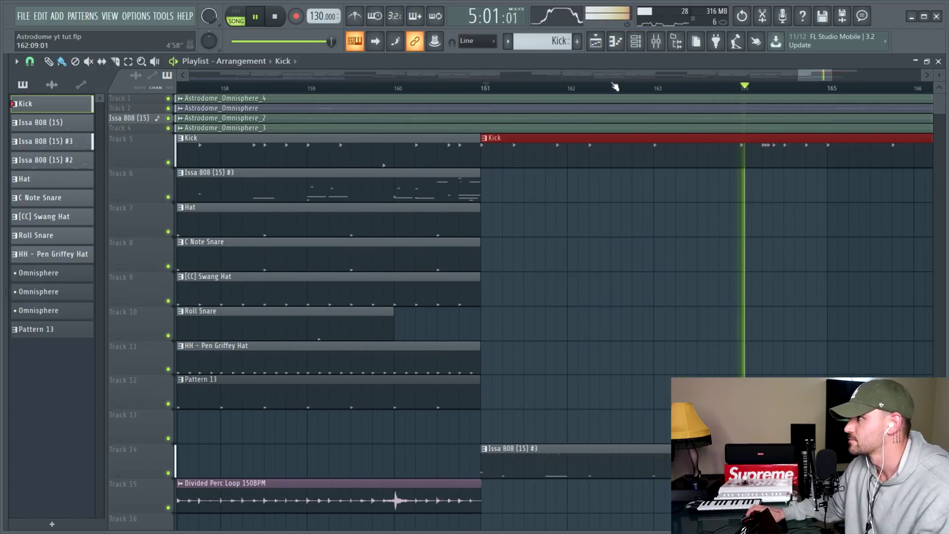
Play the Issa 808 (15) #3 clip with its piano roll open, examine its lower notes and close the editor.
{"action": "double_click", "coordinate": [557, 451]}
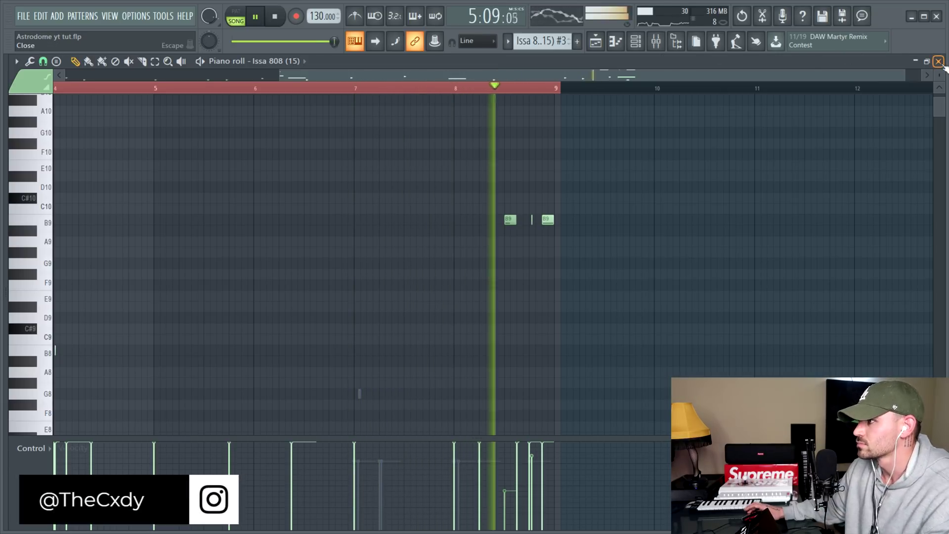
{"action": "scroll", "coordinate": [745, 165], "scroll_direction": "up", "scroll_amount": 1}
{"action": "key", "text": "space"}
{"action": "scroll", "coordinate": [701, 161], "scroll_direction": "down", "scroll_amount": 15}
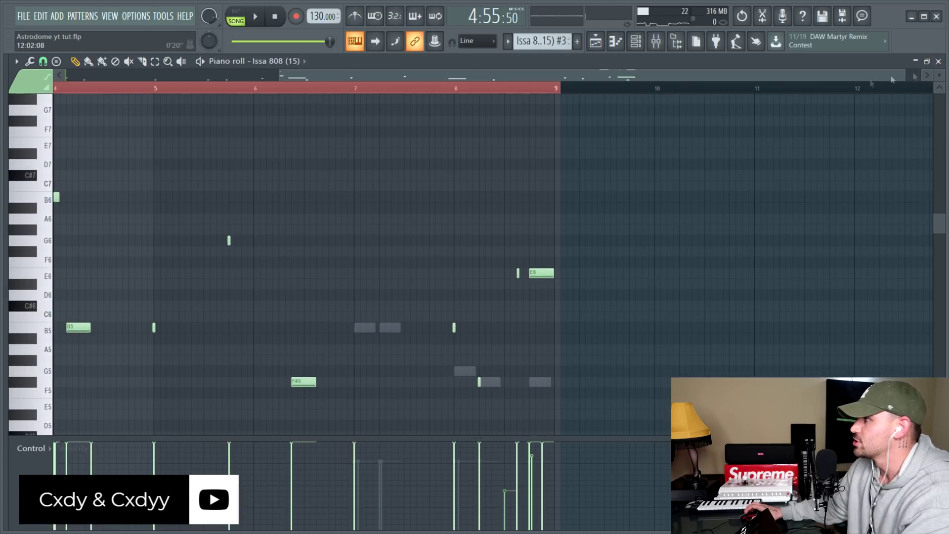
{"action": "left_click", "coordinate": [938, 61]}
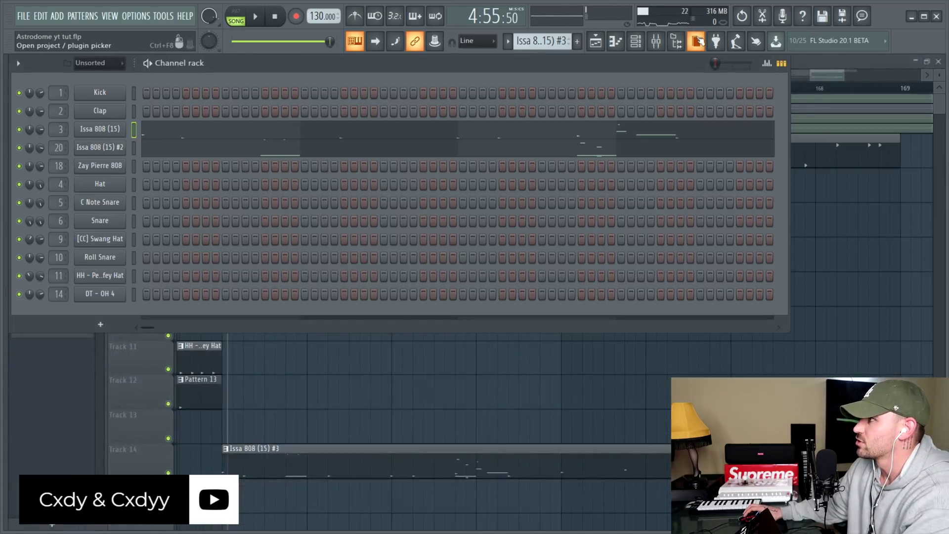
Load Fruity Reeverb 2 into slot 3 of the Issa 808 (15) #2 mixer track and return to the playlist.
{"action": "left_click", "coordinate": [655, 41]}
{"action": "left_click", "coordinate": [662, 243]}
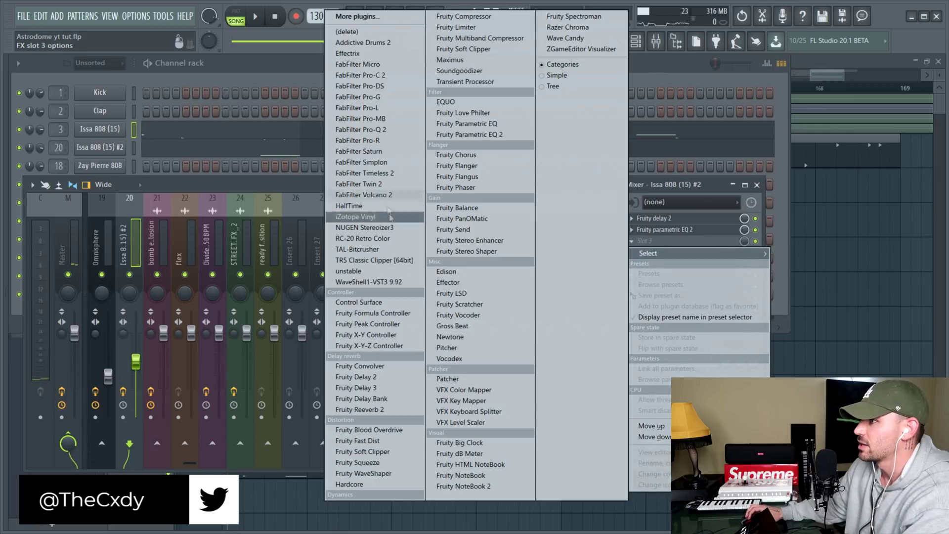
{"action": "left_click", "coordinate": [379, 413]}
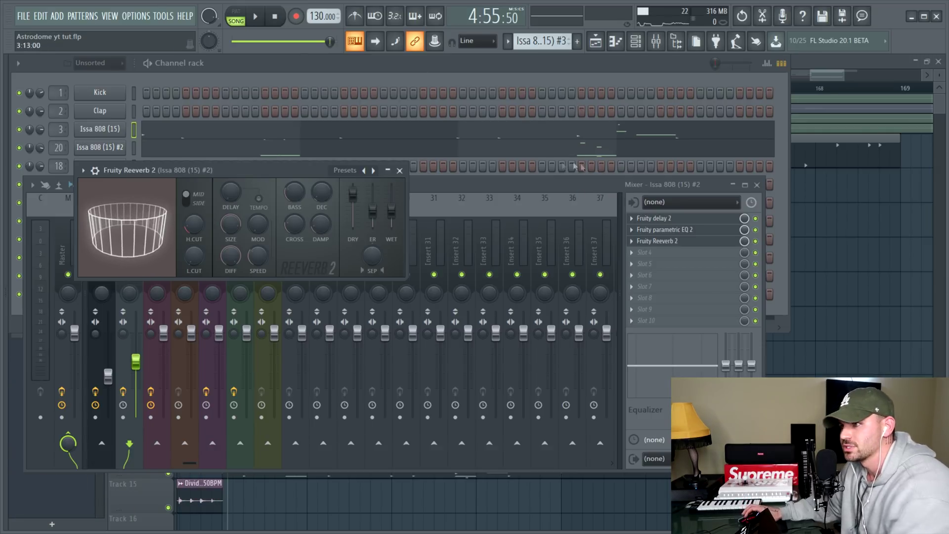
{"action": "left_click", "coordinate": [479, 86]}
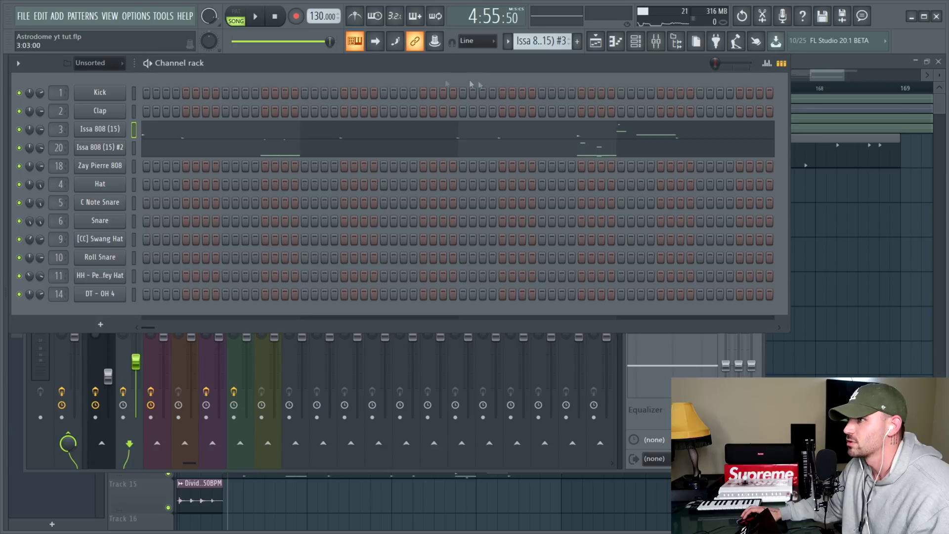
{"action": "left_click", "coordinate": [811, 317]}
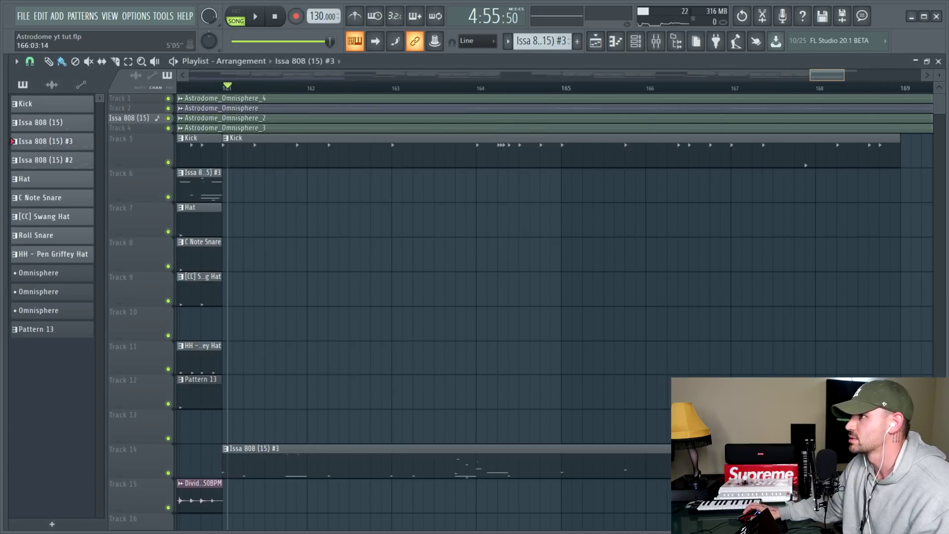
Mute the four Omnisphere audio tracks, Tracks 1 to 4, in the playlist.
{"action": "scroll", "coordinate": [707, 153], "scroll_direction": "down", "scroll_amount": 4}
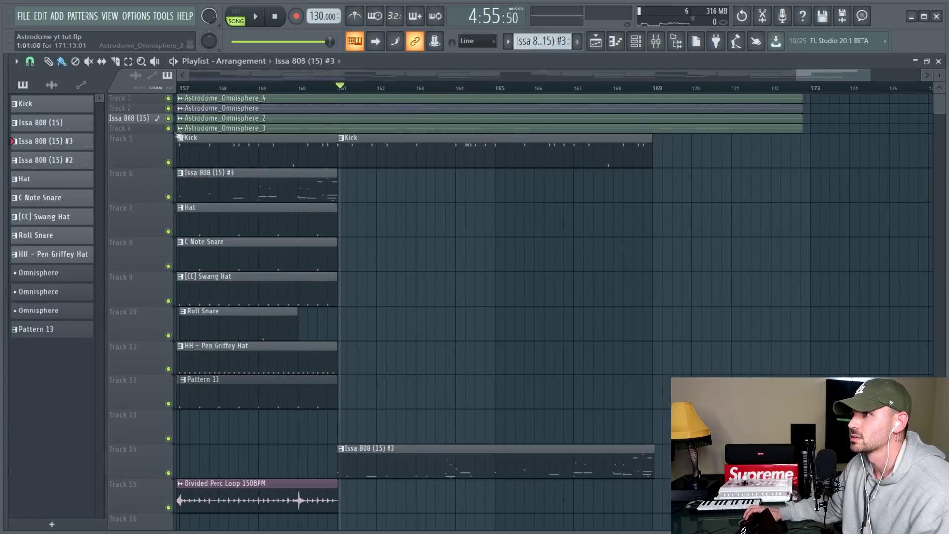
{"action": "left_click", "coordinate": [169, 128]}
{"action": "left_click", "coordinate": [168, 119]}
{"action": "left_click", "coordinate": [168, 109]}
{"action": "left_click", "coordinate": [169, 99]}
Play the arrangement from bar 161 and switch off Fruity Reeverb 2 on the Issa 808 (15) #2 mixer track.
{"action": "left_click_drag", "start_coordinate": [344, 91], "coordinate": [339, 89]}
{"action": "scroll", "coordinate": [417, 259], "scroll_direction": "down", "scroll_amount": 5}
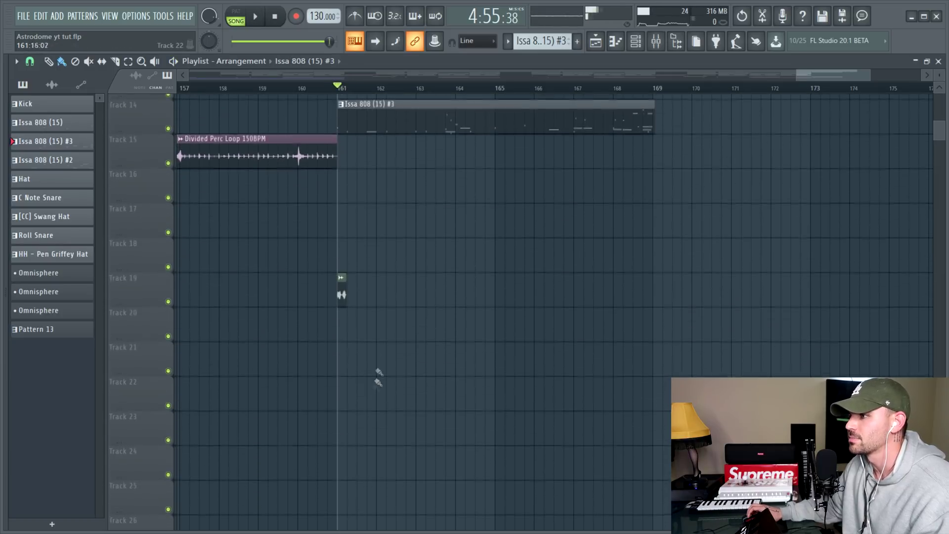
{"action": "key", "text": "space"}
{"action": "scroll", "coordinate": [455, 321], "scroll_direction": "up", "scroll_amount": 2}
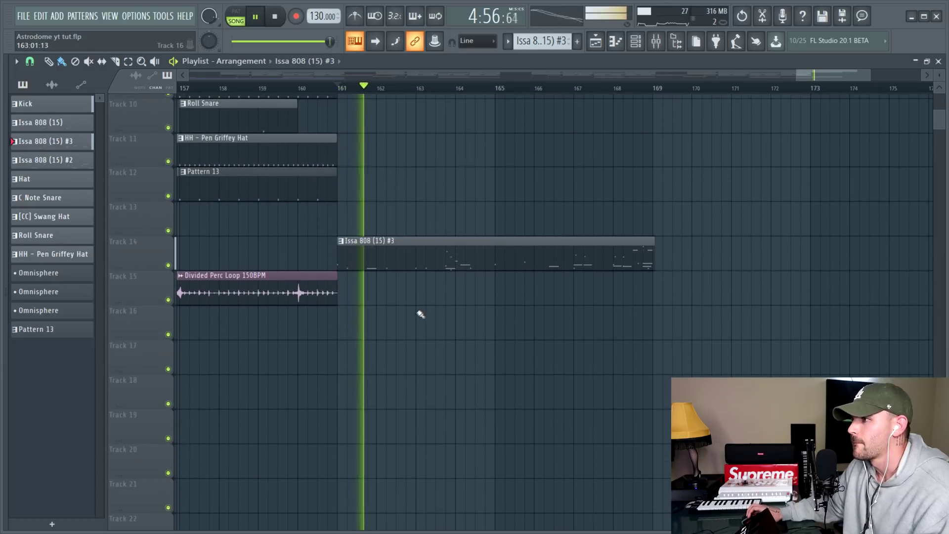
{"action": "left_click", "coordinate": [656, 40]}
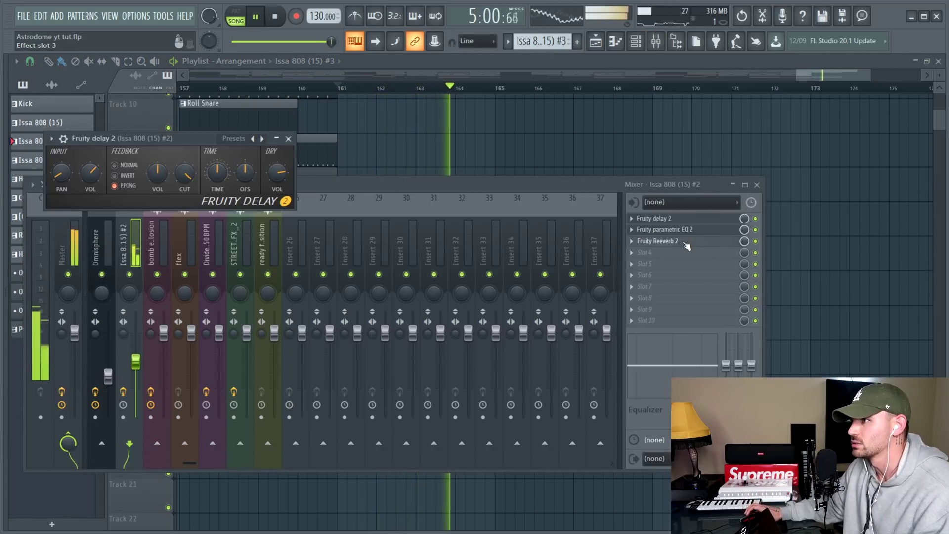
{"action": "left_click", "coordinate": [755, 241]}
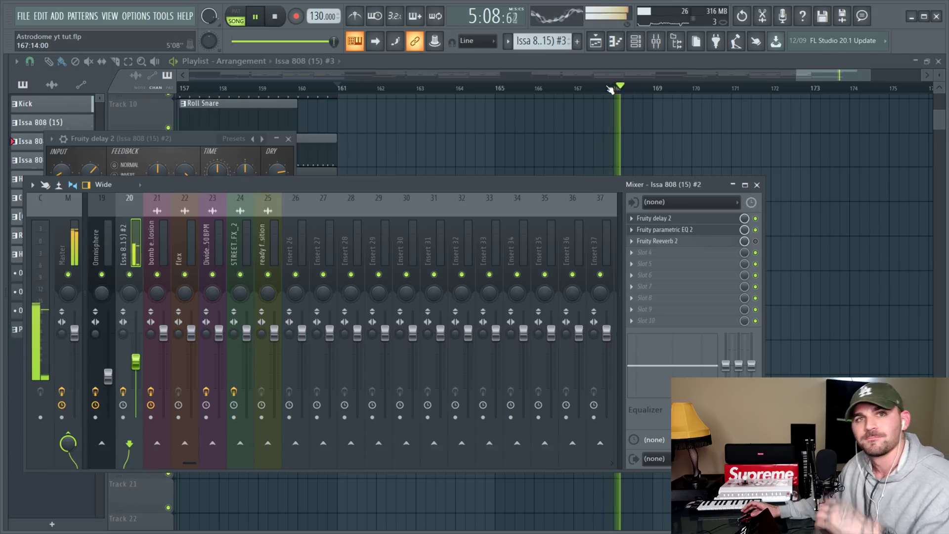
{"action": "key", "text": "space"}
{"action": "right_click", "coordinate": [449, 110]}
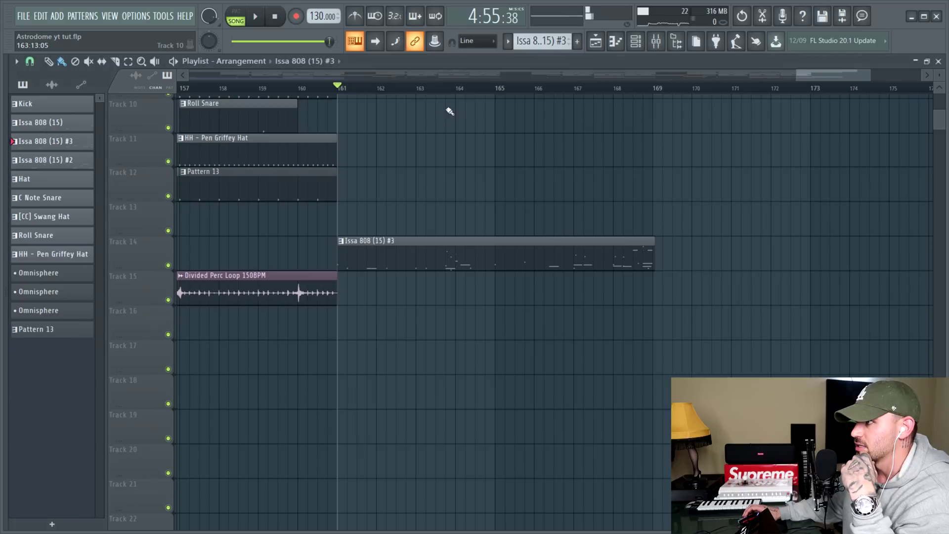
Examine the Issa 808 (15) #3 clip's notes in the piano roll and switch to the Issa 808 (15) #2 channel's notes.
{"action": "double_click", "coordinate": [430, 265]}
{"action": "left_click_drag", "start_coordinate": [377, 78], "coordinate": [235, 80]}
{"action": "scroll", "coordinate": [339, 203], "scroll_direction": "down", "scroll_amount": 5}
{"action": "scroll", "coordinate": [183, 182], "scroll_direction": "up", "scroll_amount": 10}
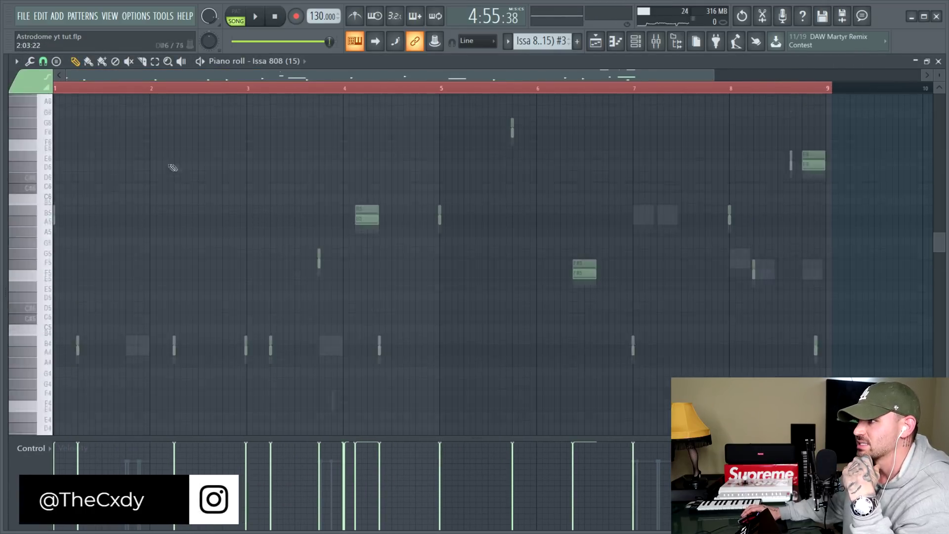
{"action": "scroll", "coordinate": [721, 241], "scroll_direction": "down", "scroll_amount": 5}
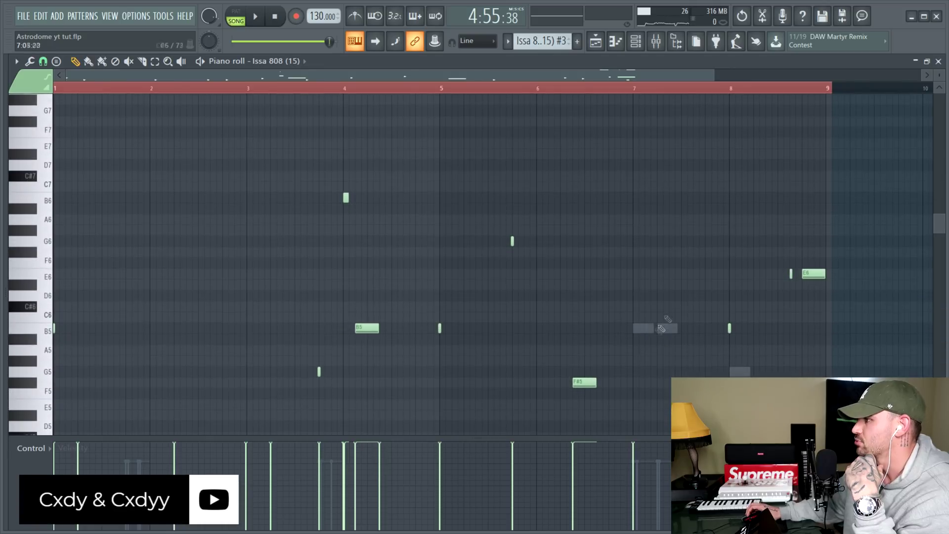
{"action": "double_click", "coordinate": [667, 328]}
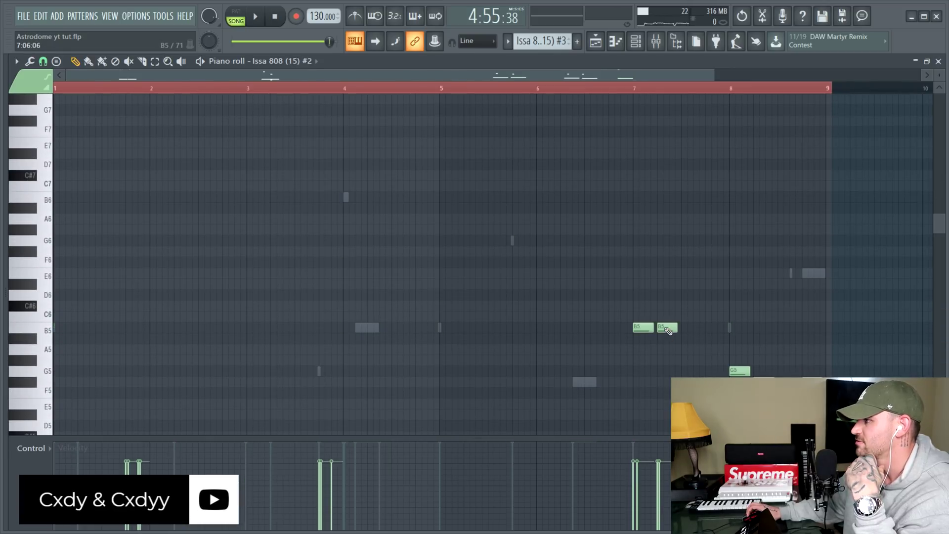
Switch back to the Issa 808 (15) notes, compare the layers around bars 4 and 8, and close the piano roll.
{"action": "left_click", "coordinate": [732, 90]}
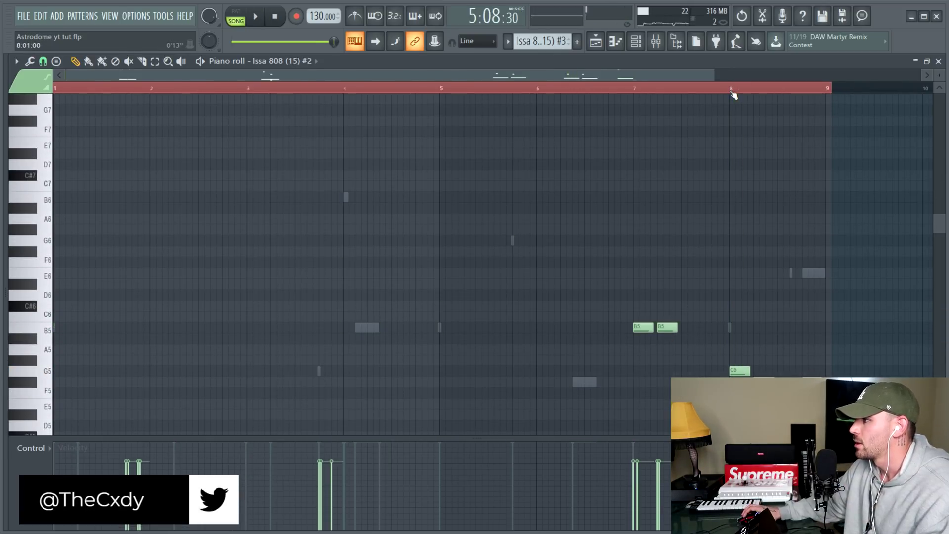
{"action": "double_click", "coordinate": [730, 328]}
{"action": "scroll", "coordinate": [748, 322], "scroll_direction": "down", "scroll_amount": 5}
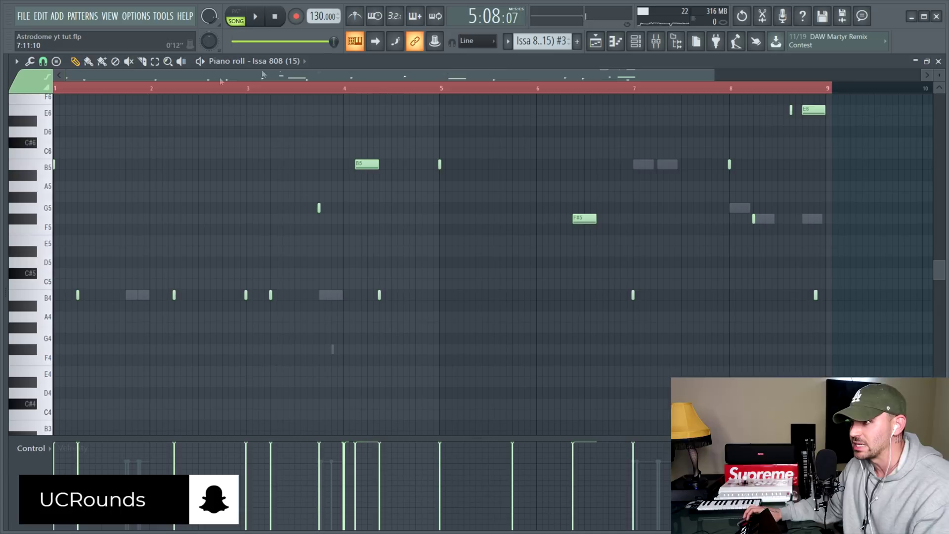
{"action": "scroll", "coordinate": [214, 165], "scroll_direction": "up", "scroll_amount": 8}
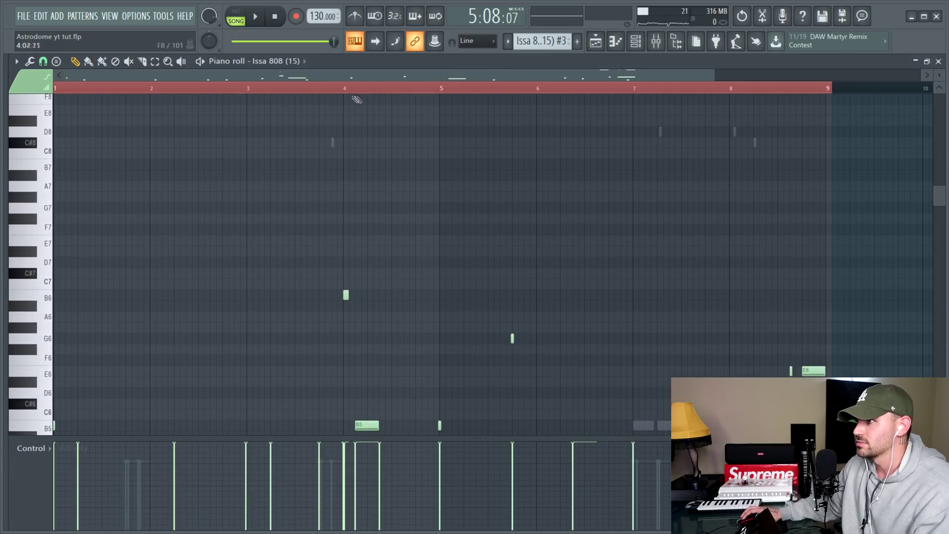
{"action": "left_click", "coordinate": [345, 90]}
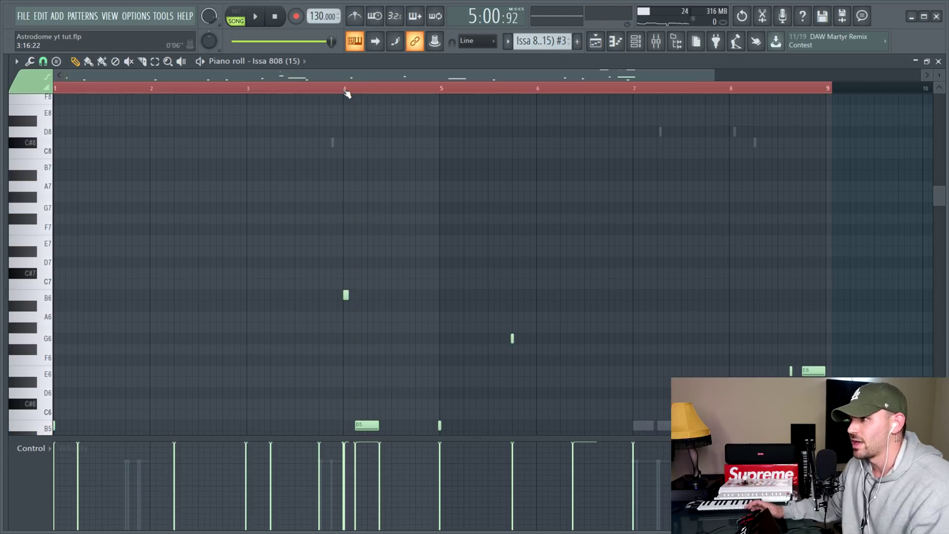
{"action": "left_click", "coordinate": [938, 61]}
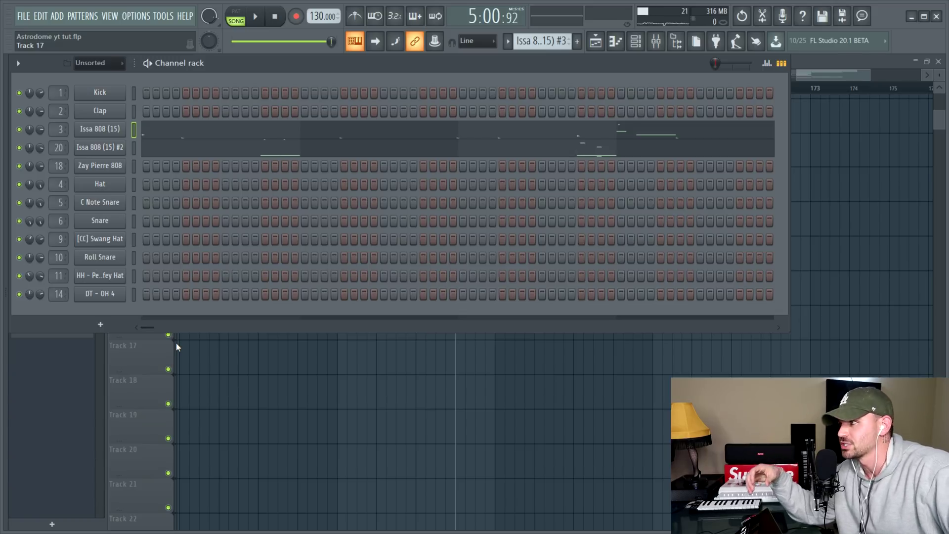
{"action": "left_click", "coordinate": [661, 39]}
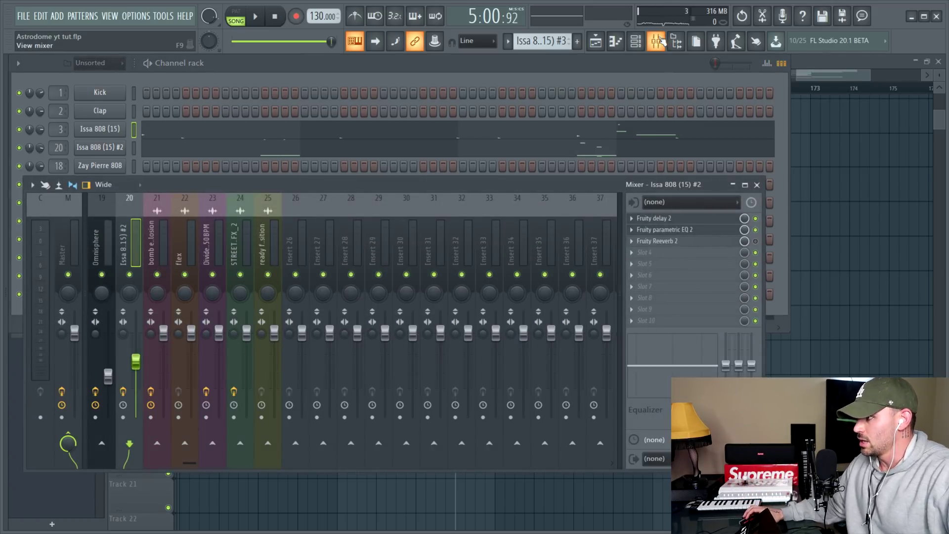
{"action": "left_click", "coordinate": [548, 70]}
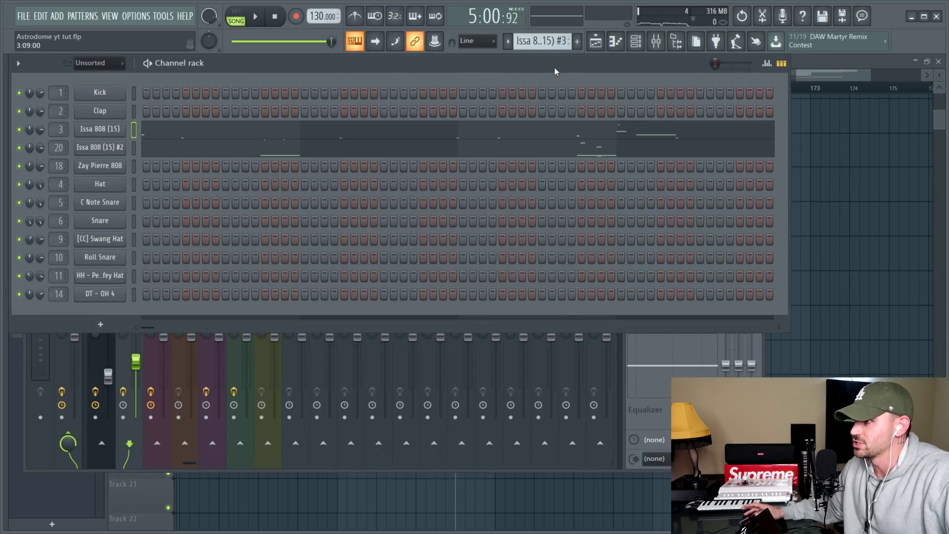
{"action": "left_click", "coordinate": [141, 496]}
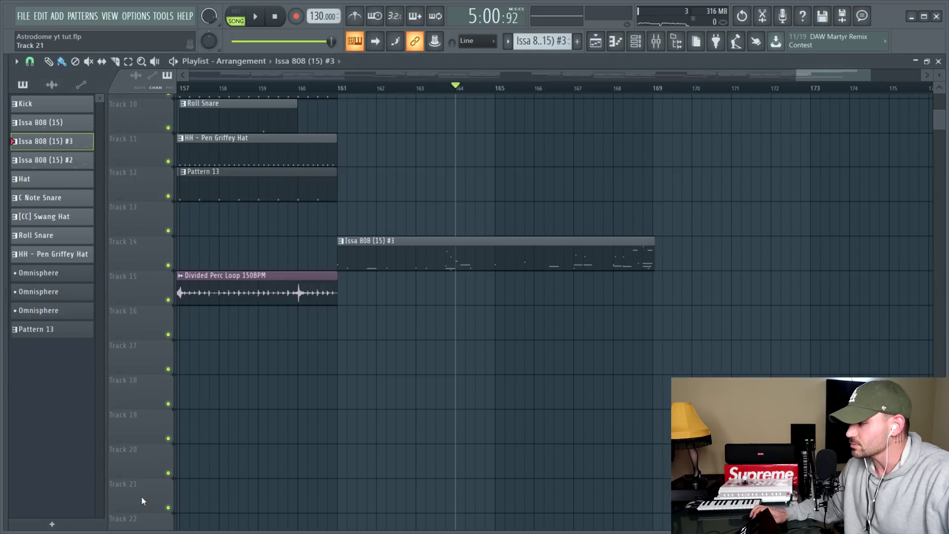
{"action": "scroll", "coordinate": [444, 89], "scroll_direction": "down", "scroll_amount": 2}
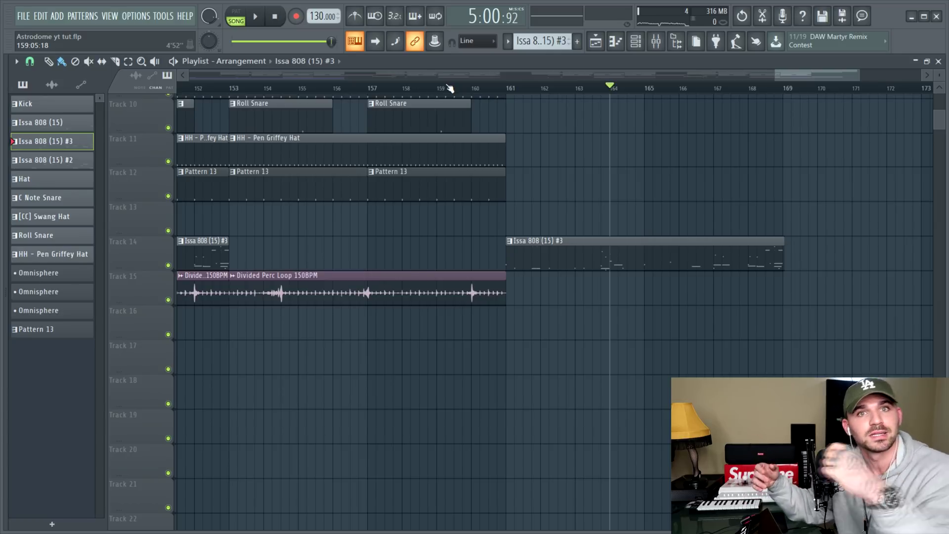